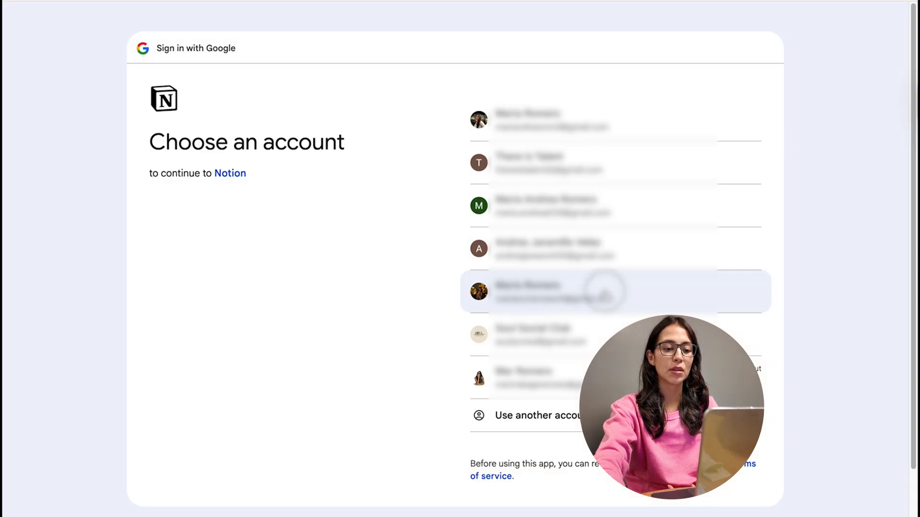
Sign in to Notion with the chosen Google account, allow the access, and open the Notion desktop app
click(604, 292)
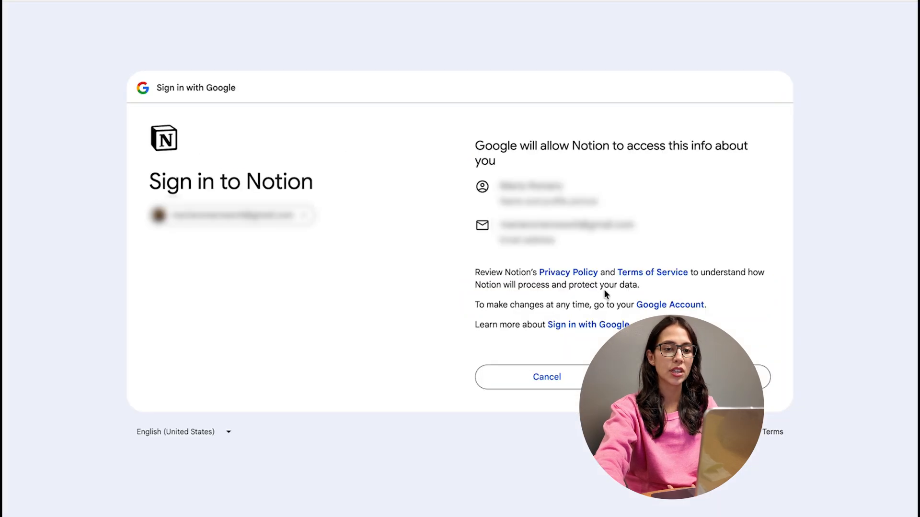
click(723, 377)
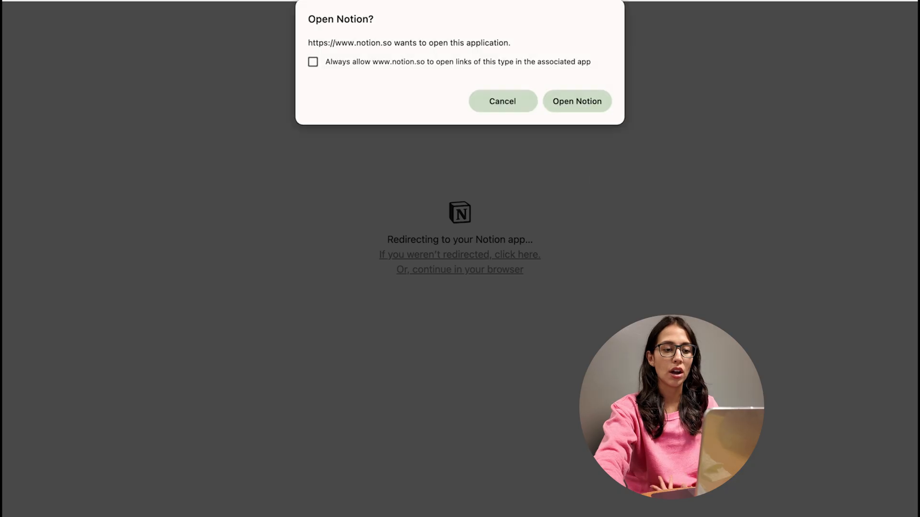
click(576, 109)
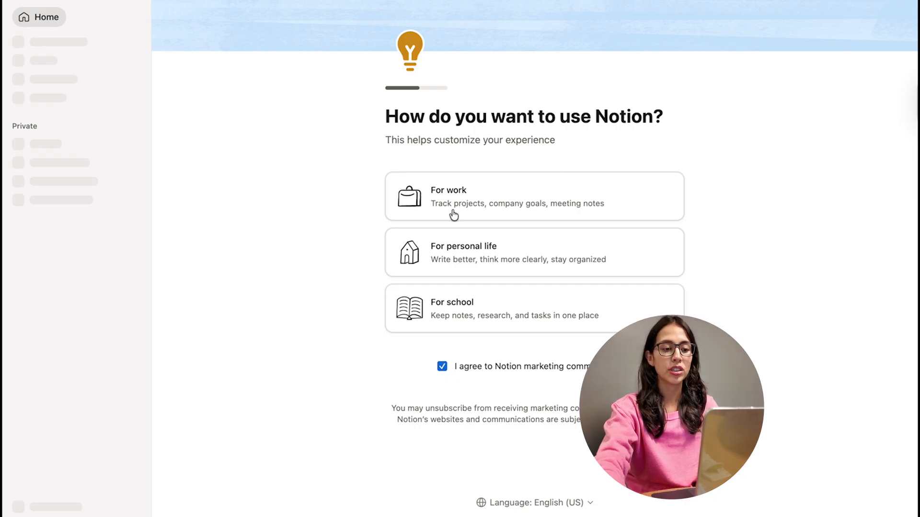
Set the workspace up for work and continue without inviting any team members
click(522, 207)
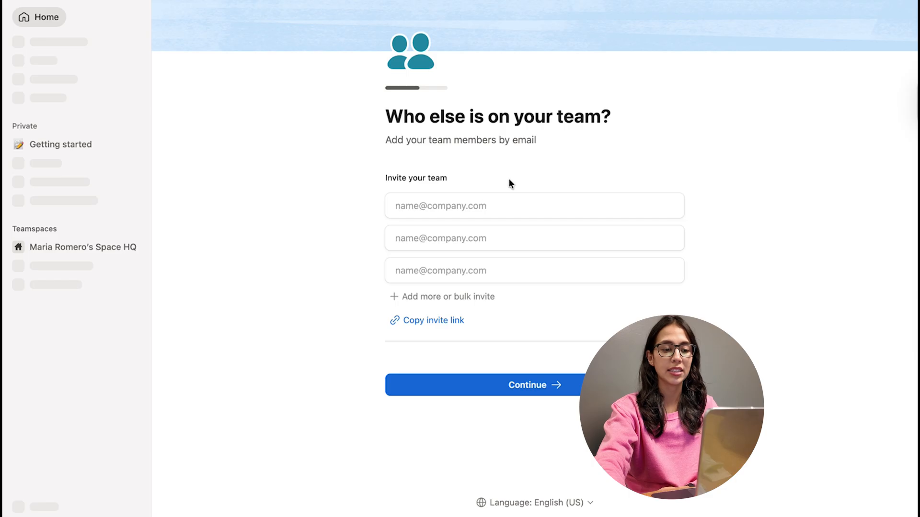
click(536, 382)
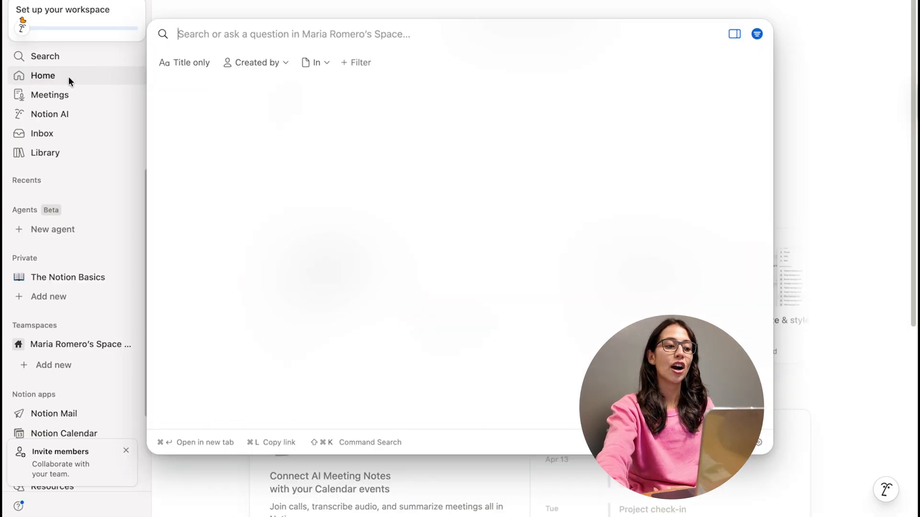
Go to Home and open the full template marketplace from the Featured templates section
click(35, 76)
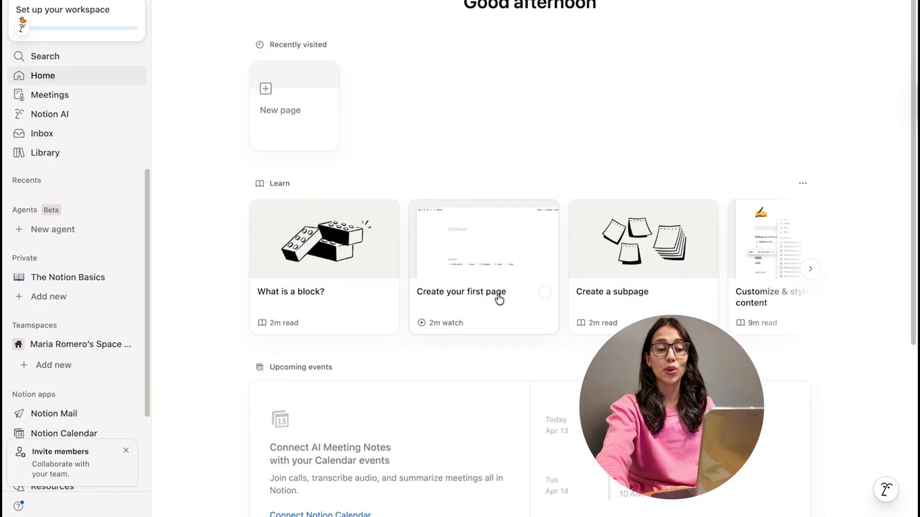
scroll(496, 294, down, 5)
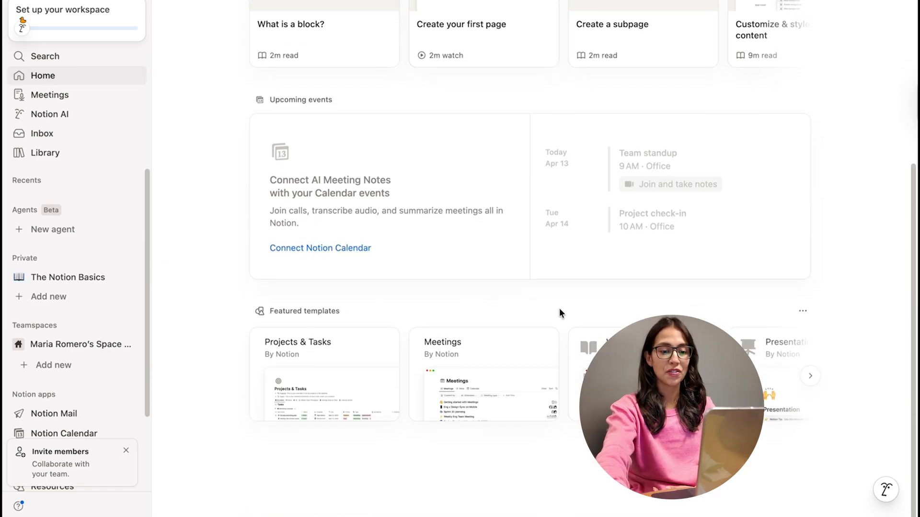
click(798, 318)
click(817, 388)
click(803, 311)
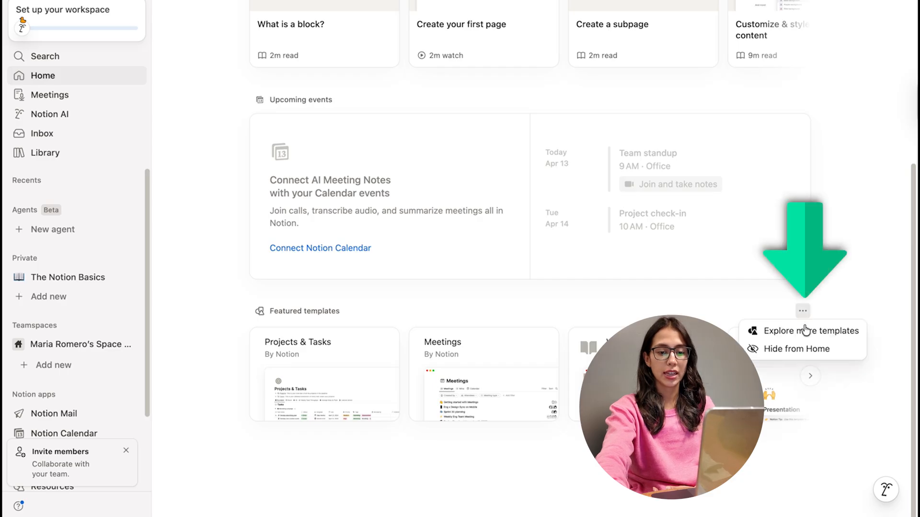
click(764, 331)
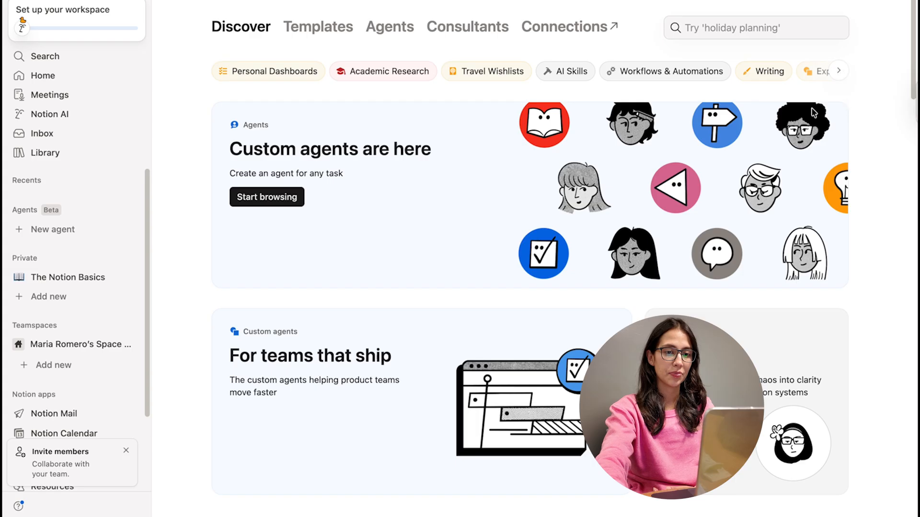
Search the marketplace for "content calendar"
click(744, 36)
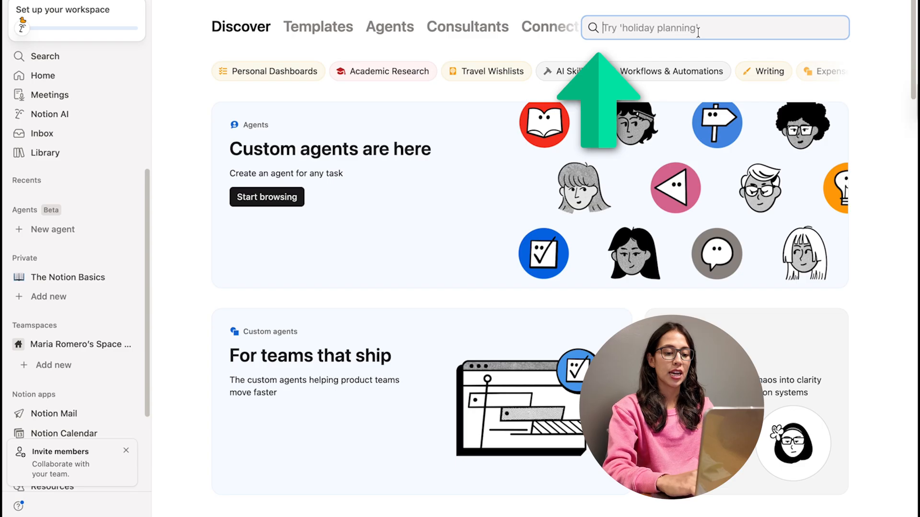
text(content c)
text(alendar)
key(Return)
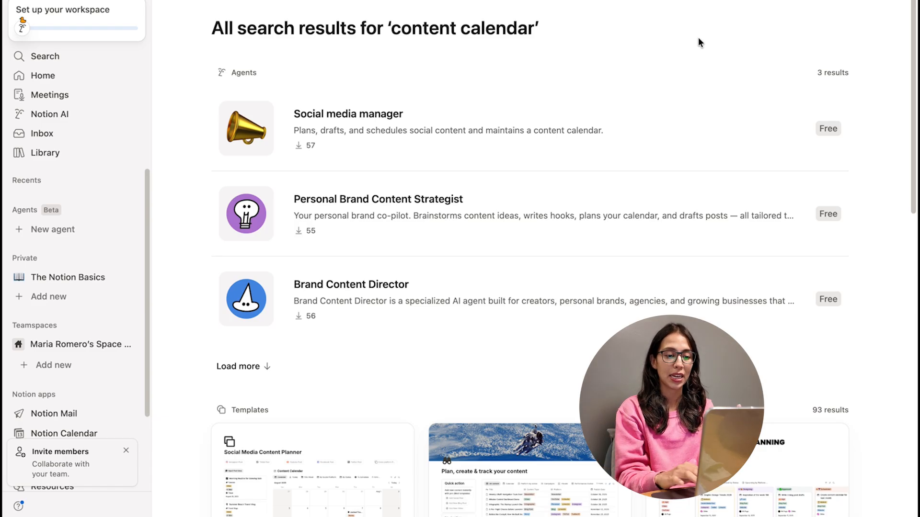
Browse the template results and open the free Instagram Content Calendar template
scroll(546, 344, down, 6)
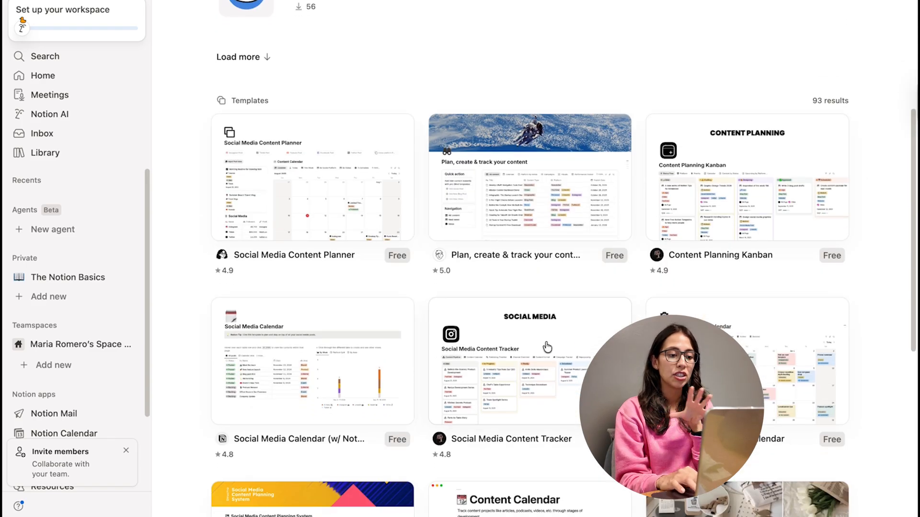
scroll(547, 347, down, 1)
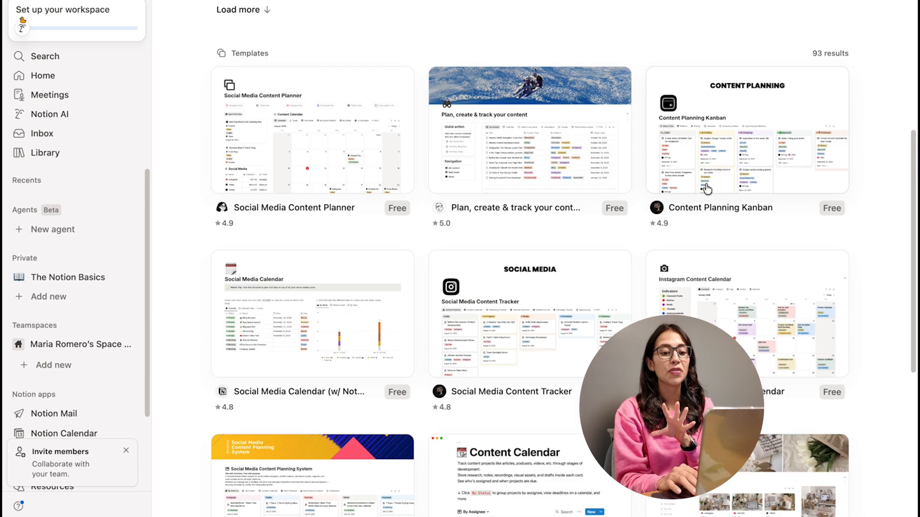
scroll(707, 188, down, 1)
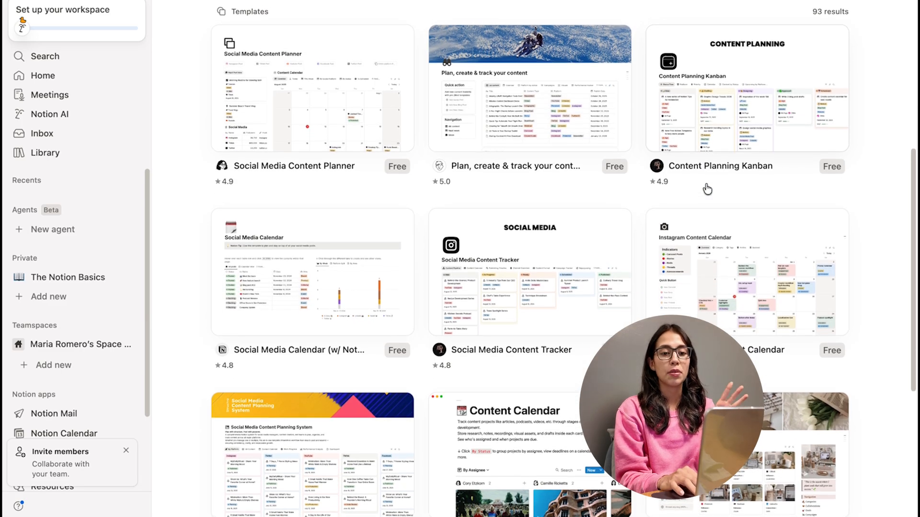
scroll(707, 188, down, 1)
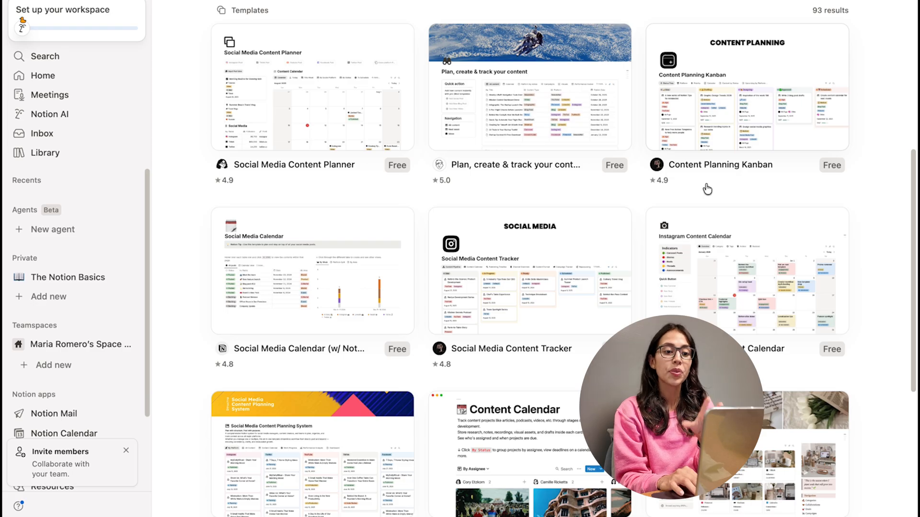
scroll(574, 280, down, 2)
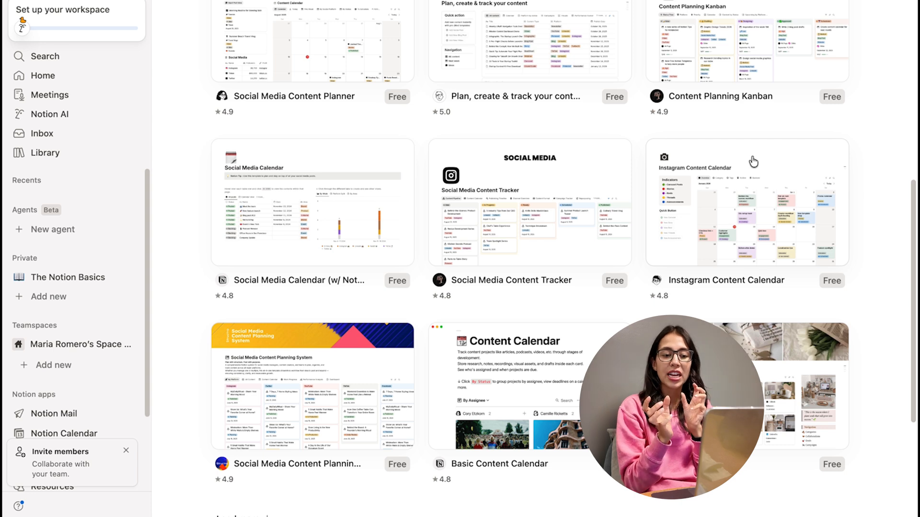
scroll(687, 300, up, 1)
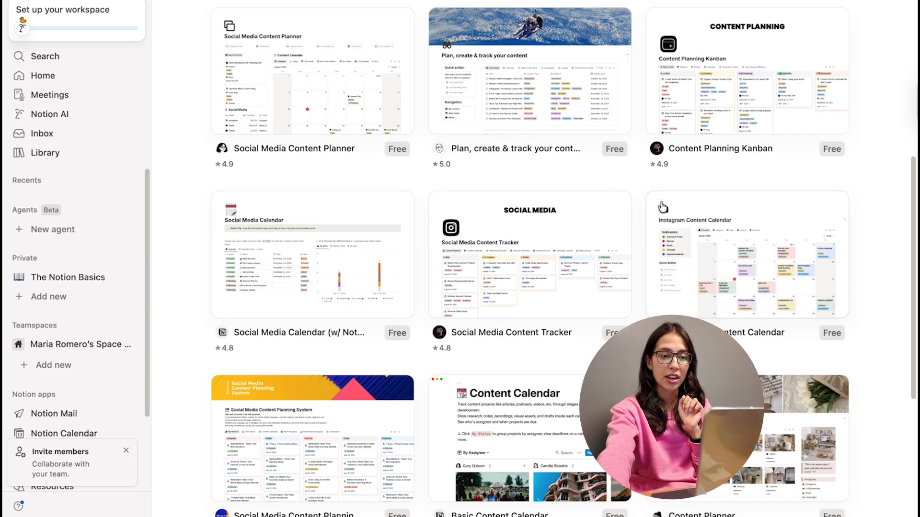
click(707, 209)
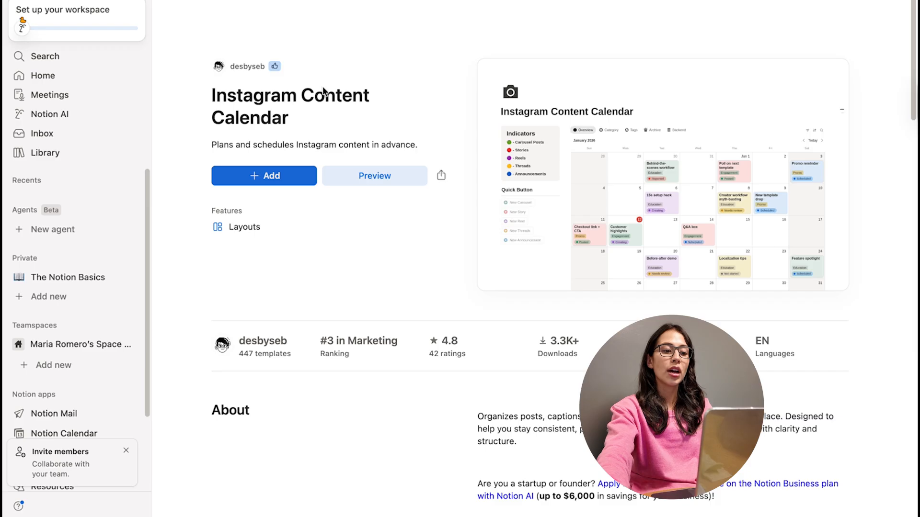
Add the Instagram Content Calendar template to the HQ teamspace without sharing the email with the creator, and open its page
click(271, 180)
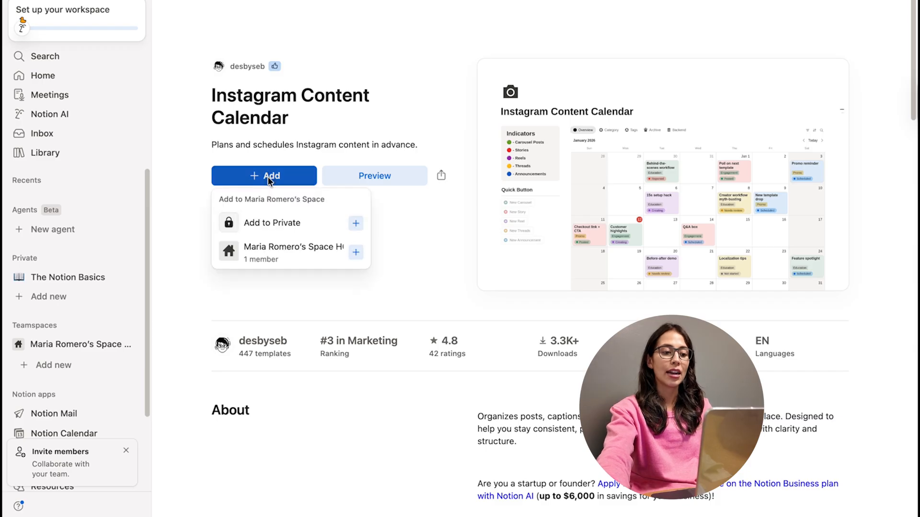
click(307, 224)
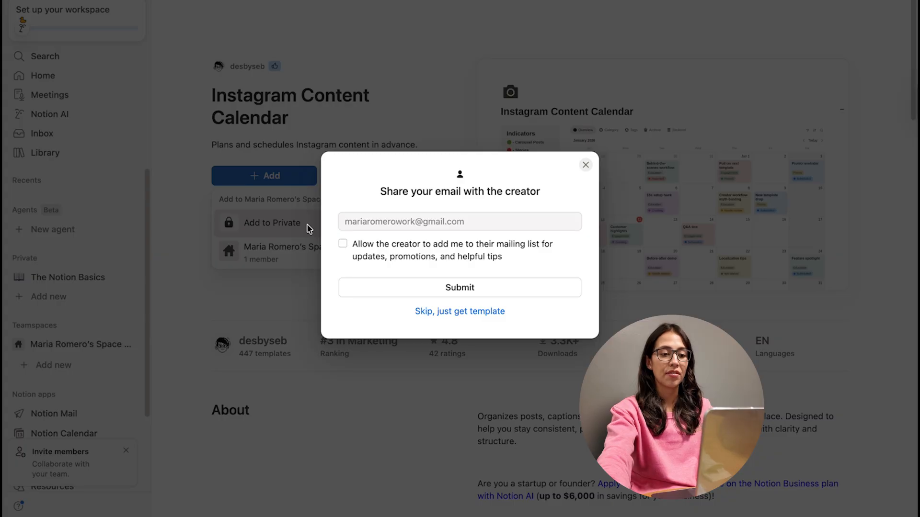
click(459, 311)
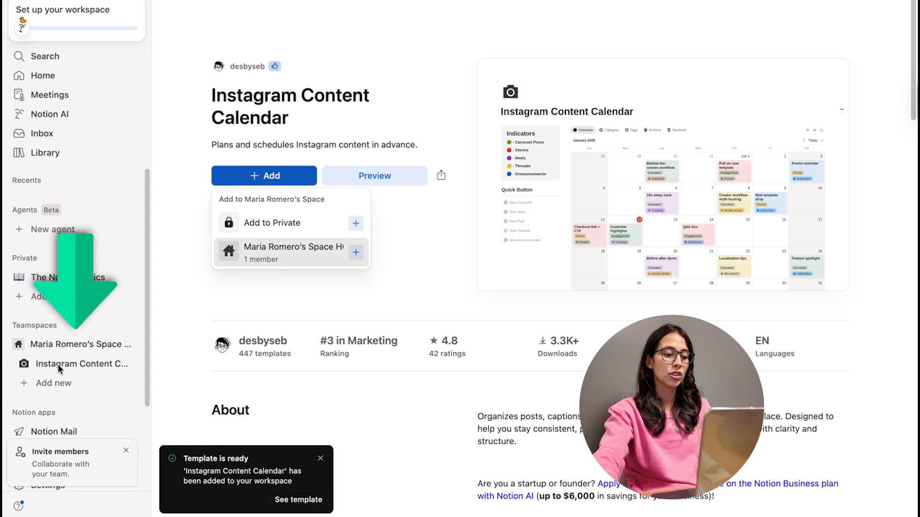
click(40, 363)
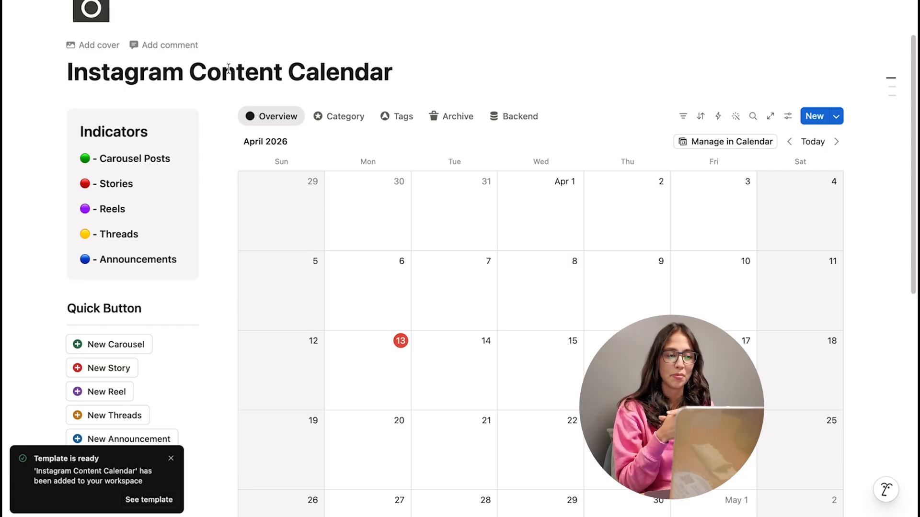
Replace the page's camera icon with the calendar emoji showing 17, found by filtering the emojis for "cale"
scroll(228, 68, up, 2)
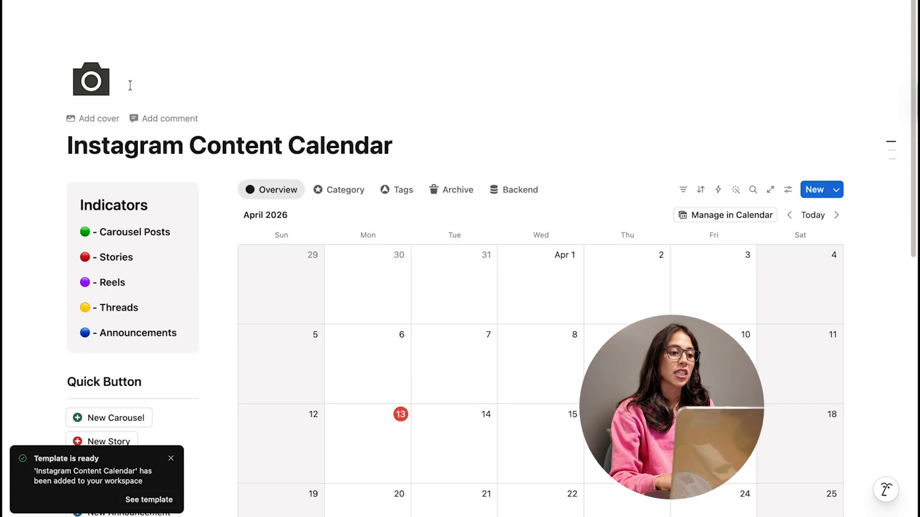
click(91, 80)
click(30, 121)
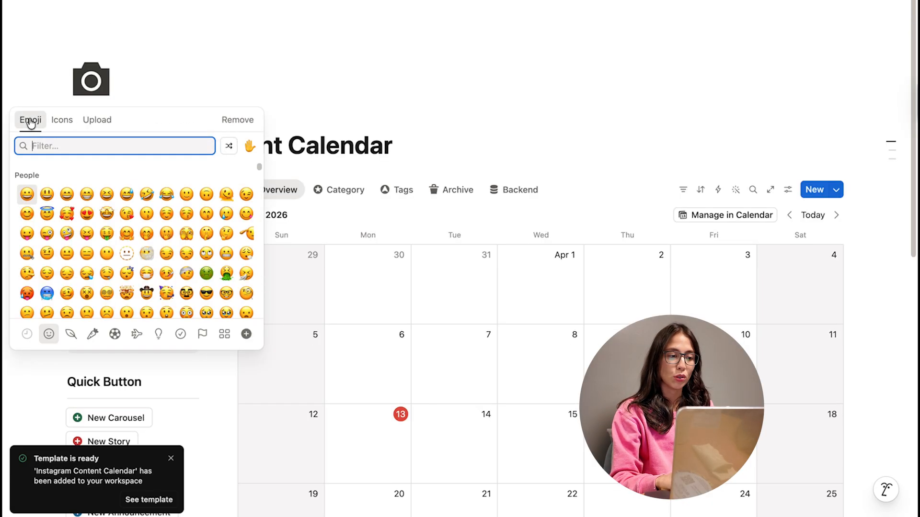
scroll(94, 242, down, 1)
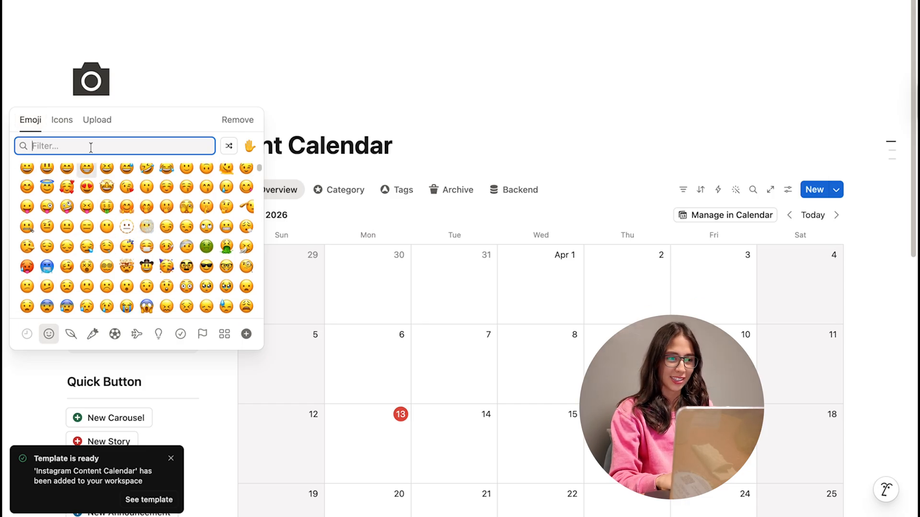
text(cale)
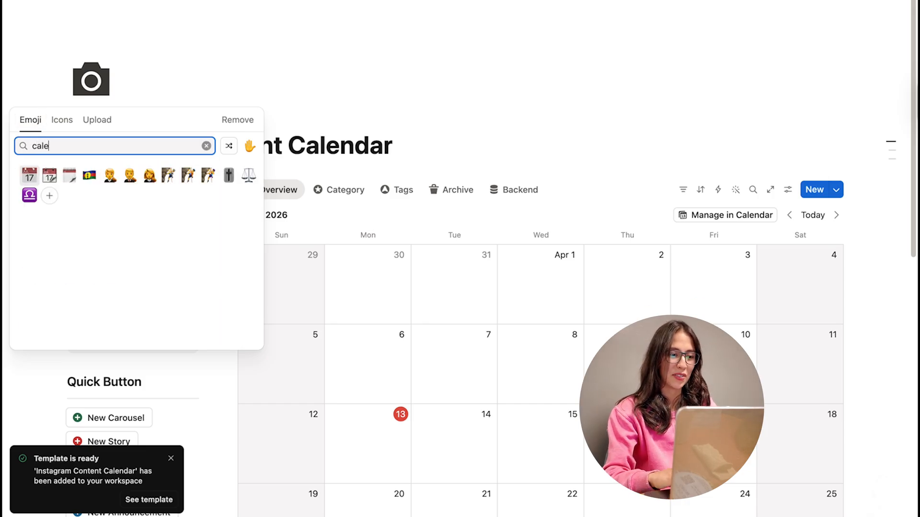
click(29, 177)
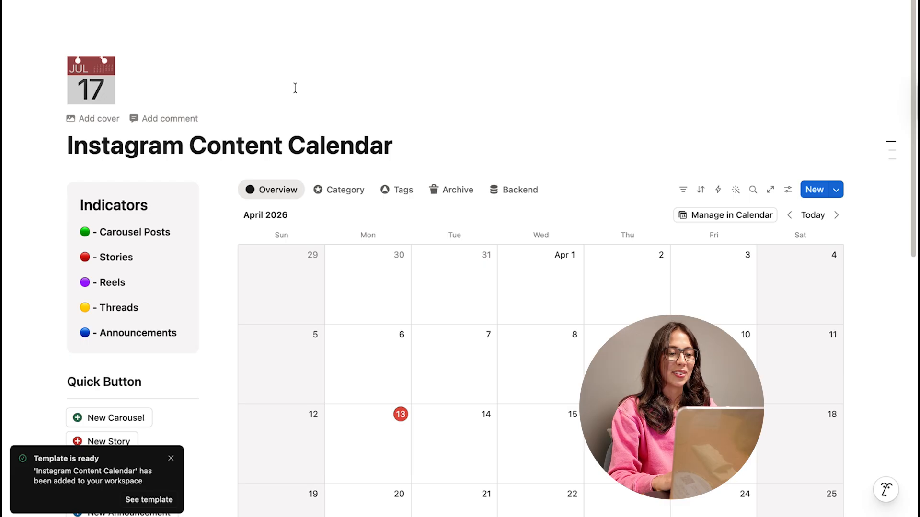
Add a cover to the page and change it to the Earth photo from the NASA Archive gallery
click(88, 118)
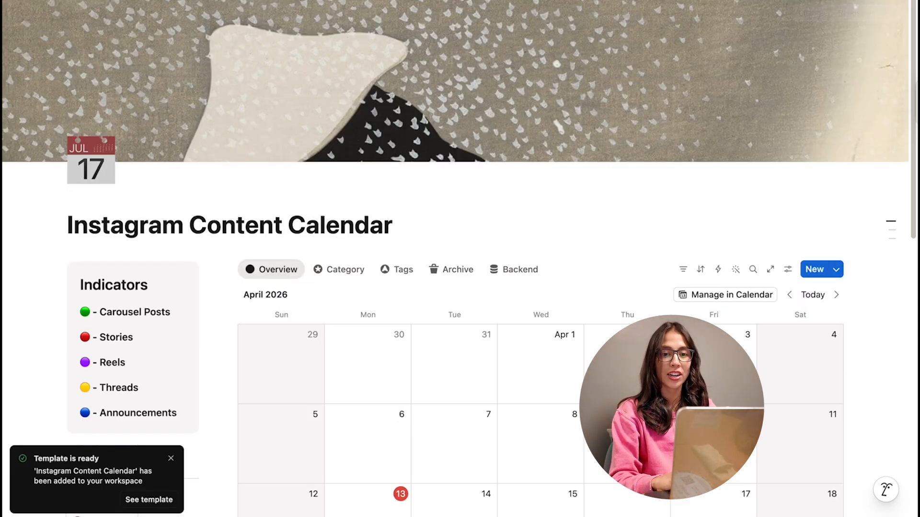
click(811, 12)
scroll(712, 158, down, 4)
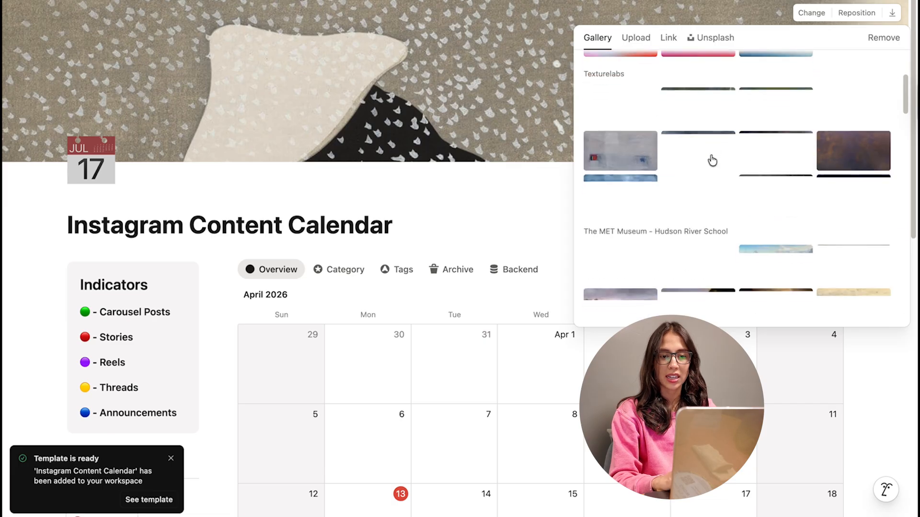
scroll(710, 158, down, 5)
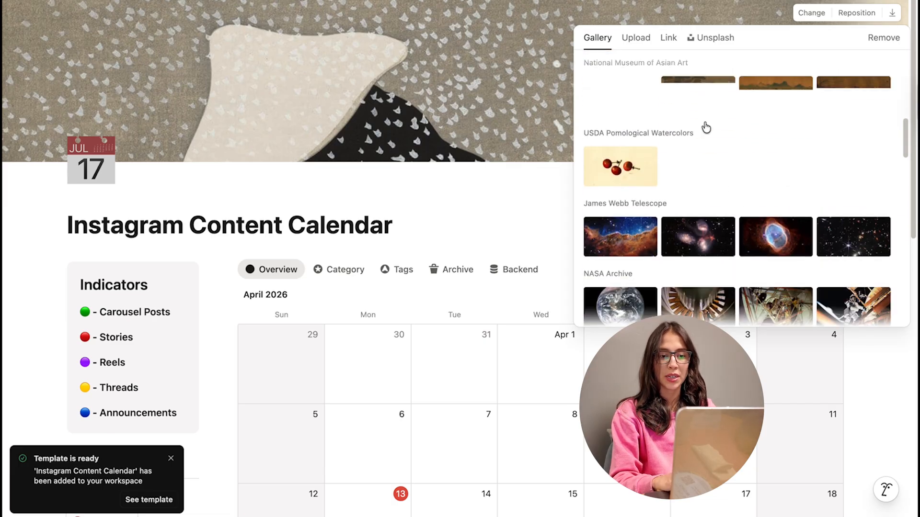
scroll(706, 128, down, 4)
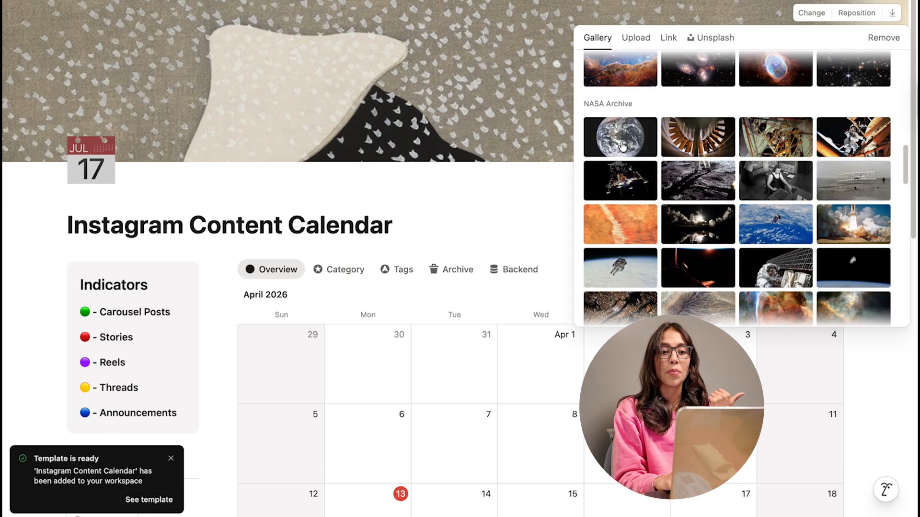
click(623, 145)
Change the page cover to the red cherries painting from the USDA Pomological Watercolors gallery
scroll(643, 172, down, 14)
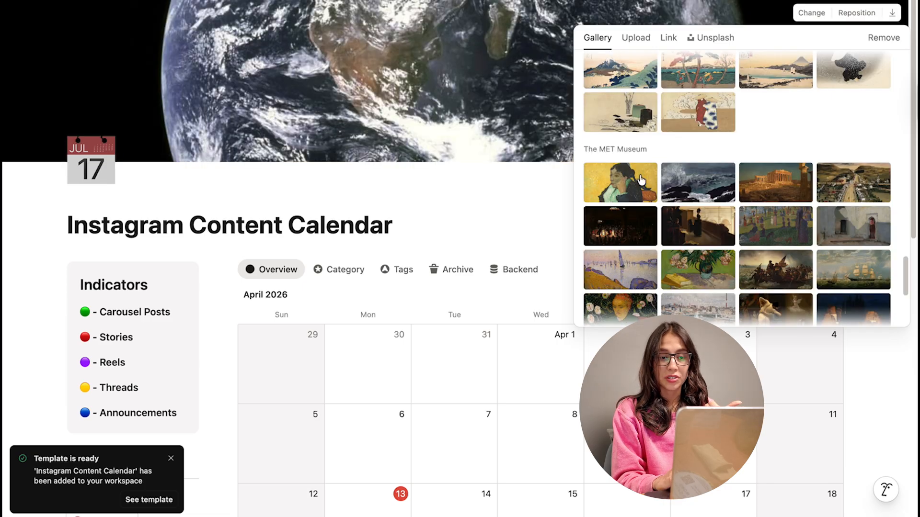
scroll(640, 171, down, 5)
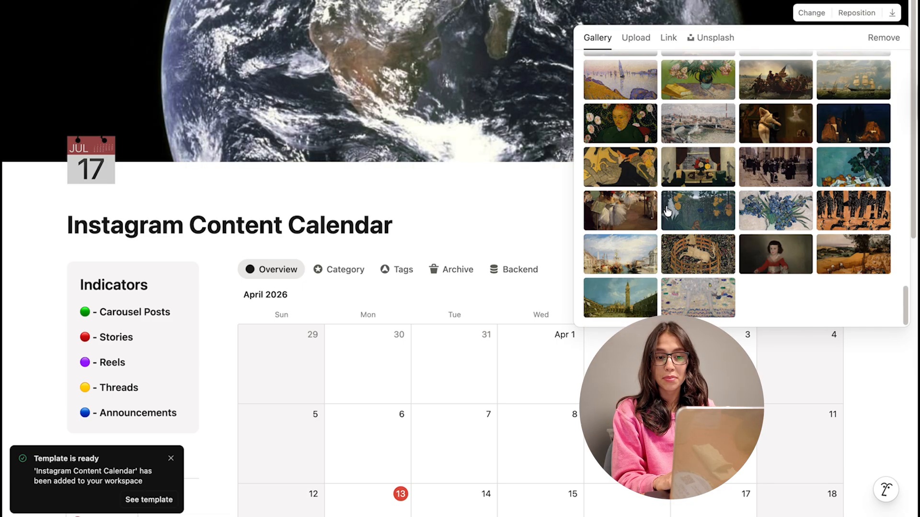
scroll(667, 211, up, 20)
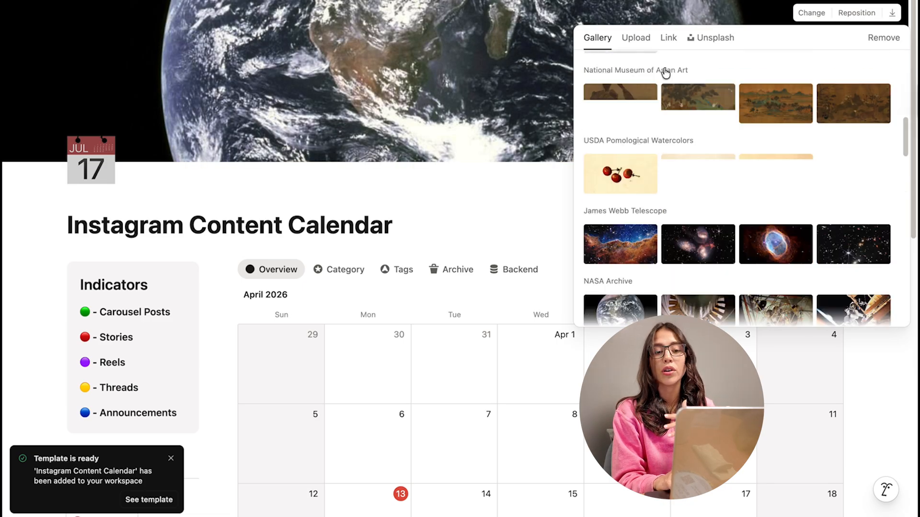
click(635, 178)
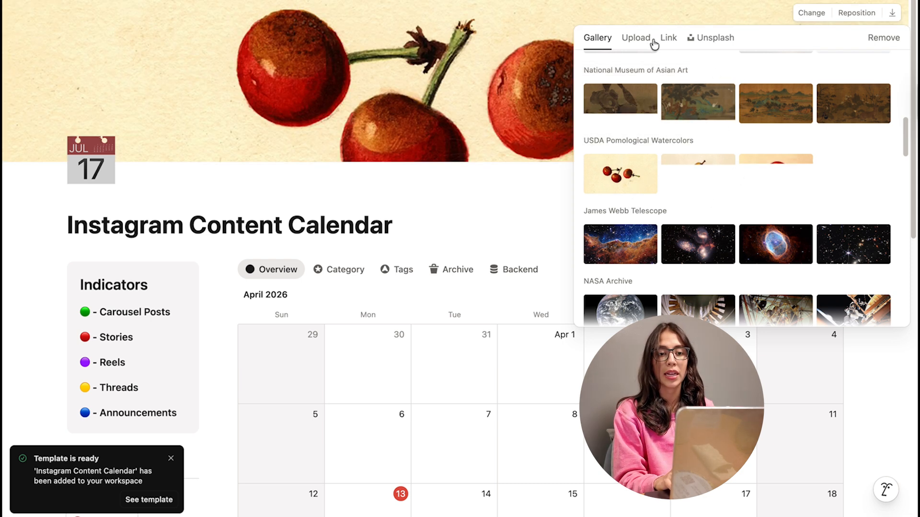
Change the page cover to the solid pale peach colour from the Color & Gradient gallery
click(625, 41)
click(598, 38)
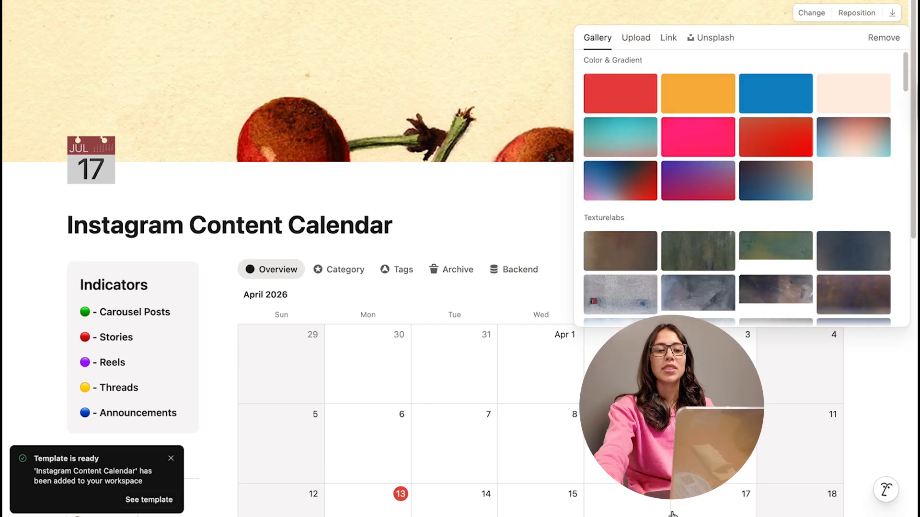
click(872, 95)
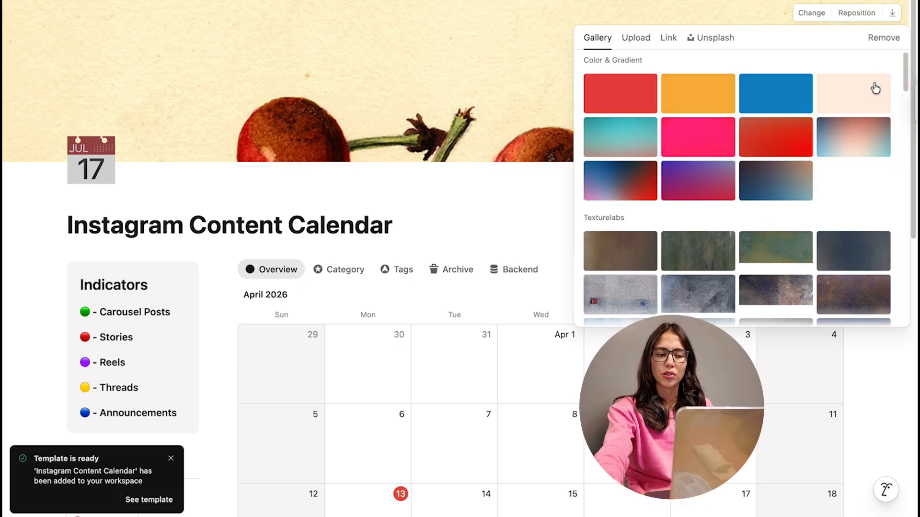
click(870, 93)
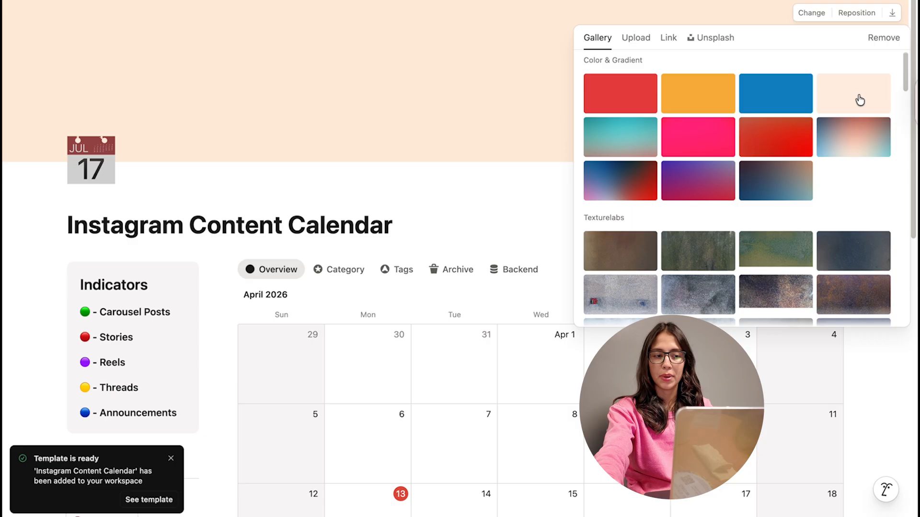
click(481, 190)
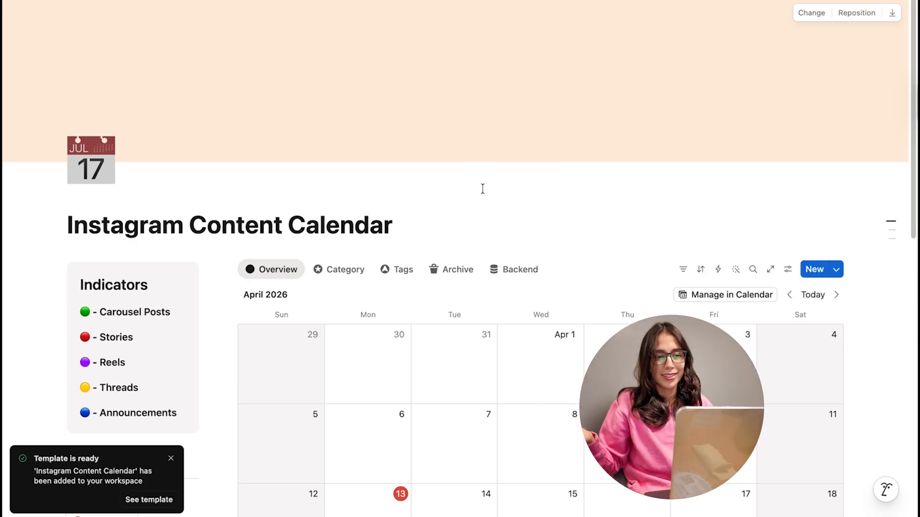
Remove the word "Instagram" from the page title so it reads Content Calendar
scroll(530, 329, down, 3)
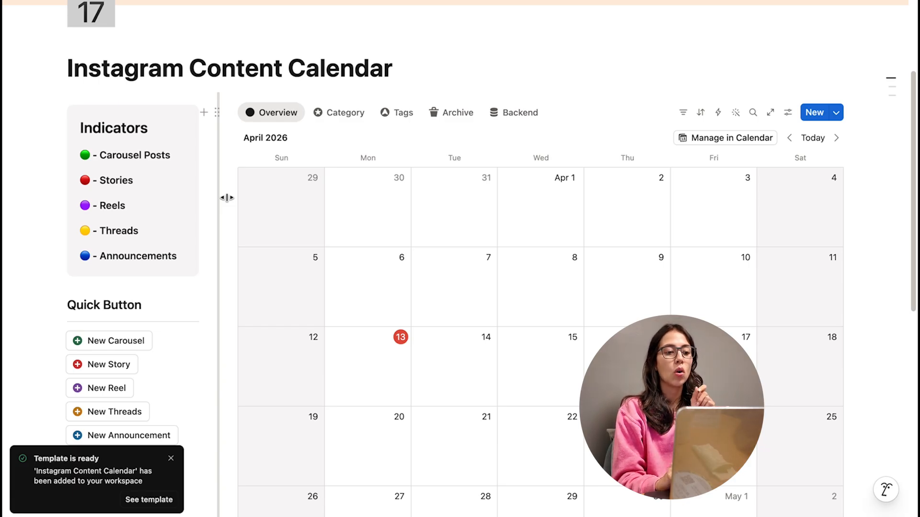
double_click(151, 73)
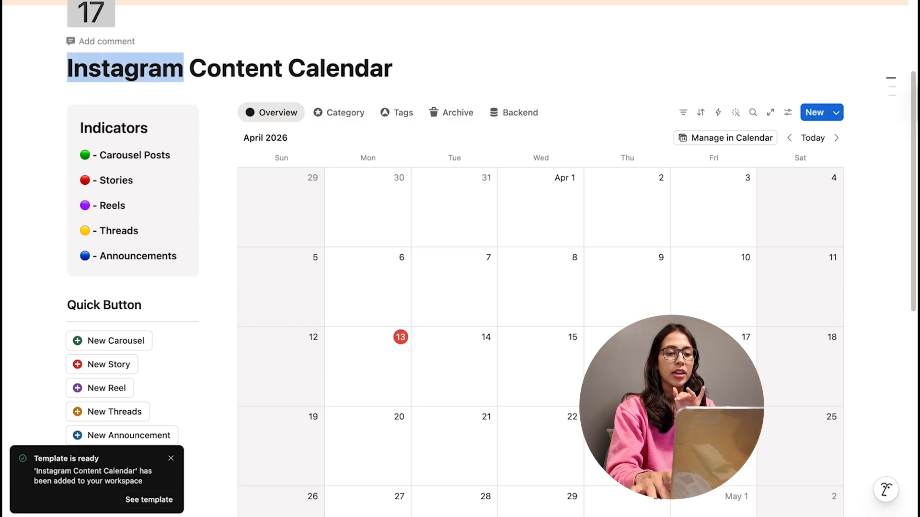
key(BackSpace)
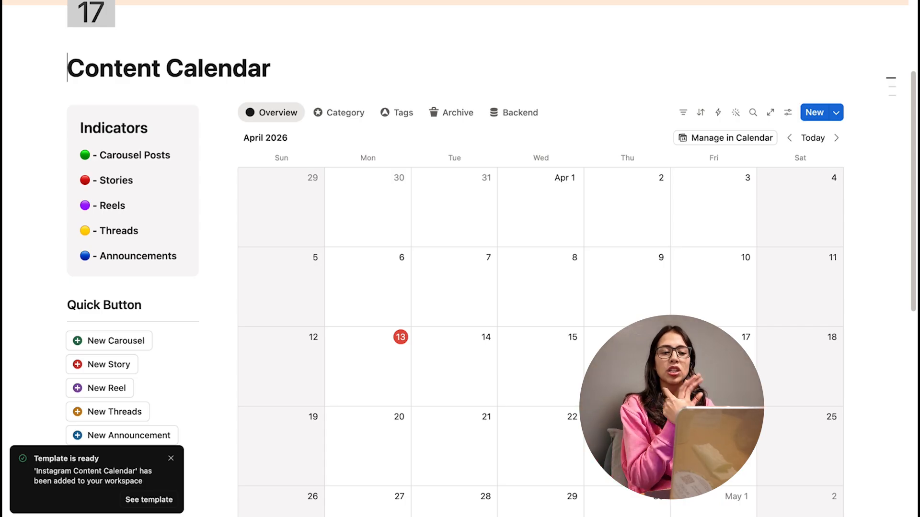
Replace the Threads label of the yellow indicator with "TikTok"
click(126, 128)
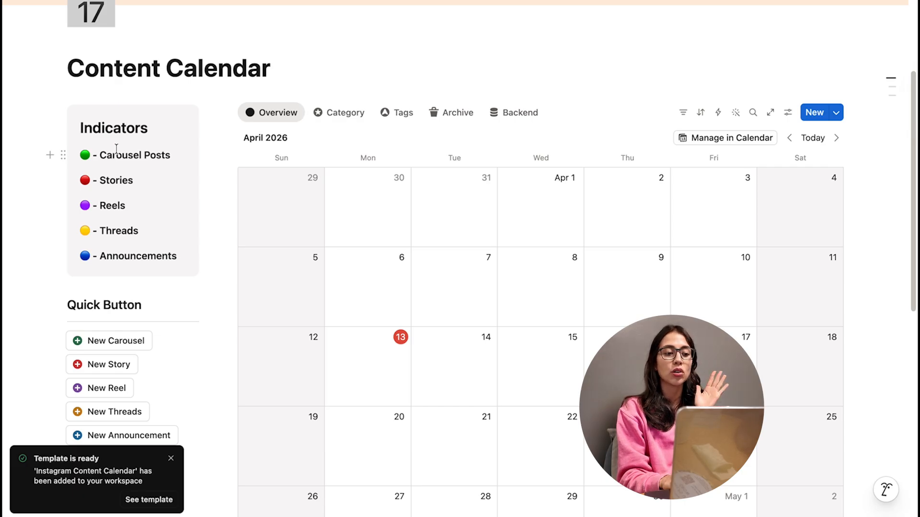
drag(100, 155, 201, 152)
click(174, 151)
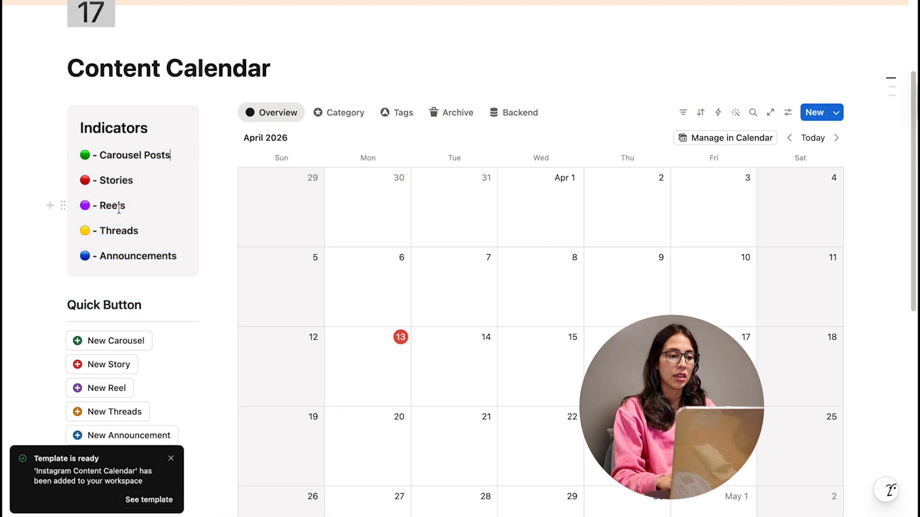
double_click(121, 231)
key(BackSpace)
text(R)
key(BackSpace)
text(TikTok)
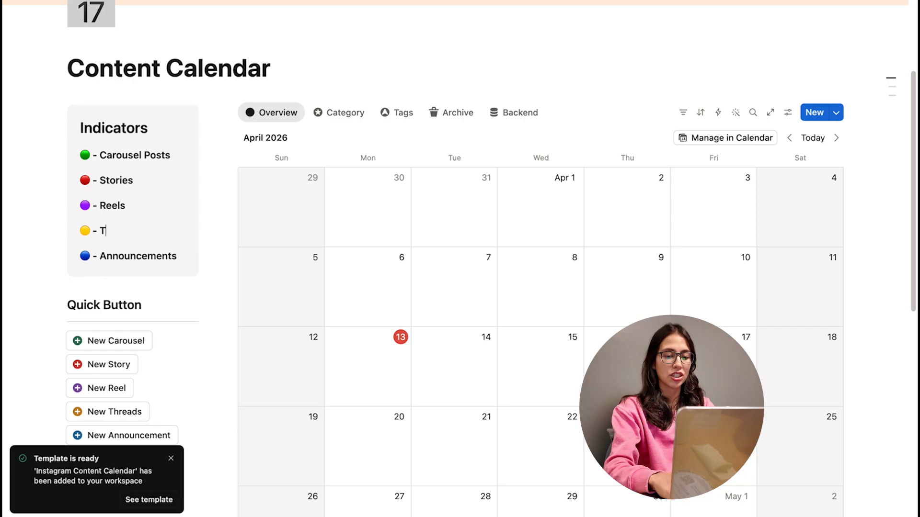
Replace the Announcements label of the blue indicator with "YouTube Shorts"
double_click(162, 253)
key(BackSpace)
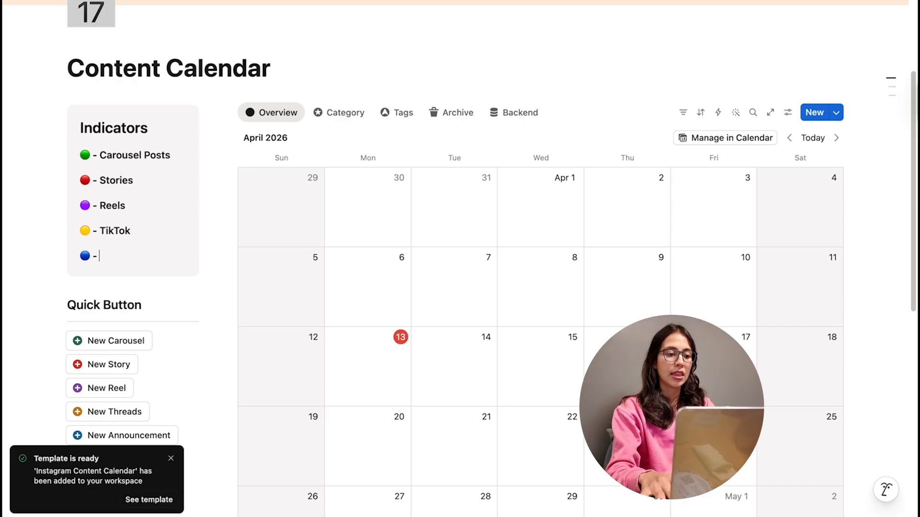
text(YouTube Shorts)
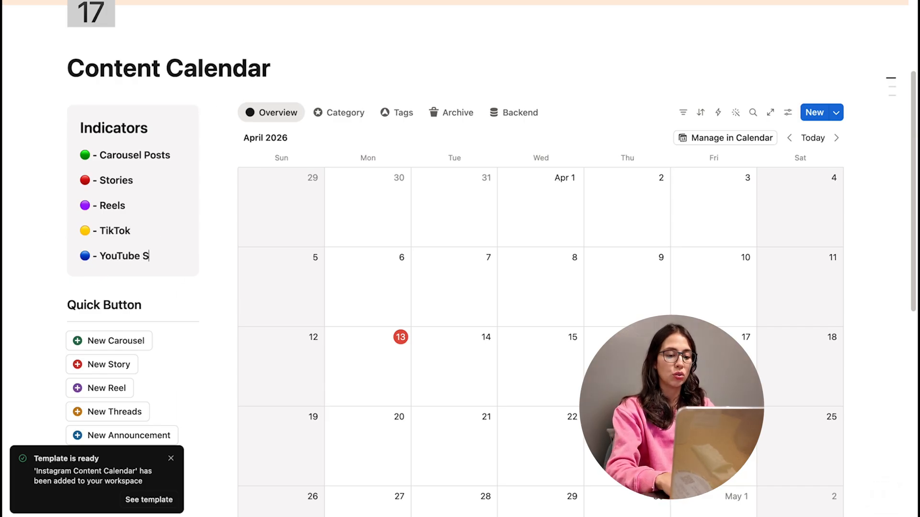
Clear the blue indicator's label text, leaving only the dash
double_click(135, 256)
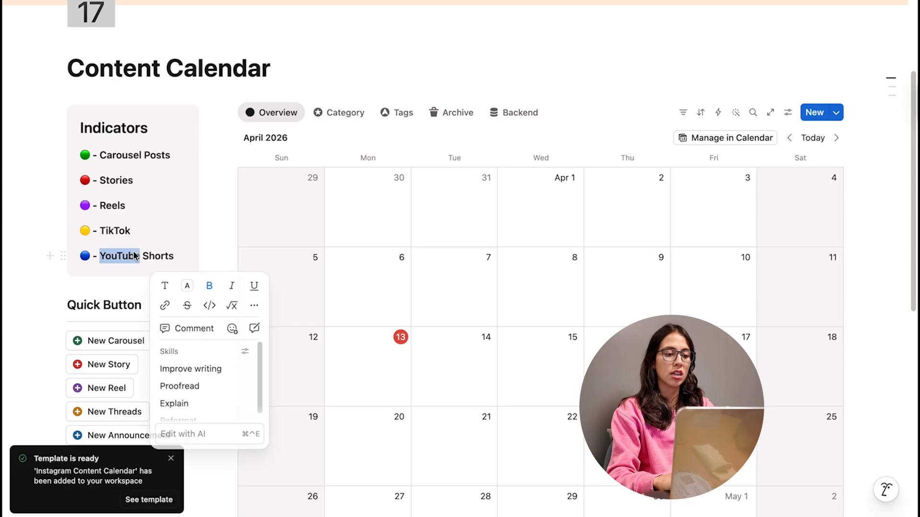
click(181, 259)
double_click(163, 259)
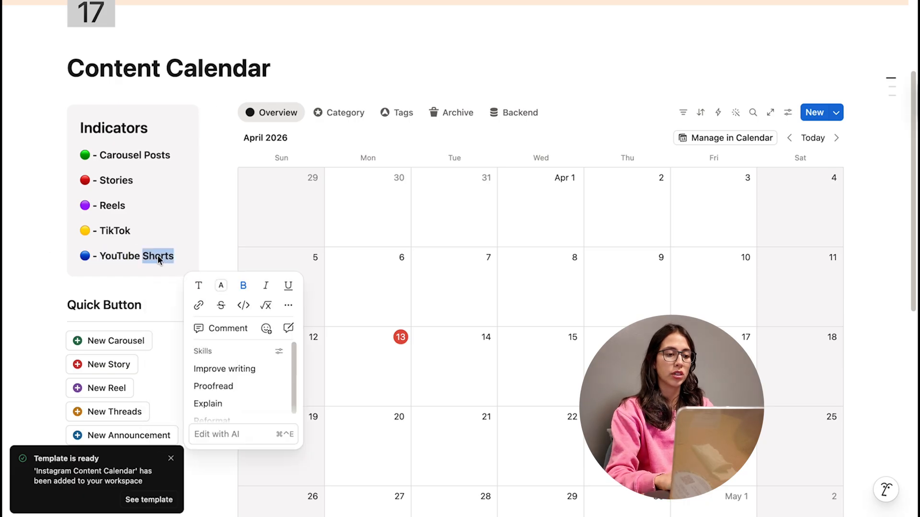
key(BackSpace)
key(BackSpace)
key(BackSpace)
key(BackSpace)
key(BackSpace)
key(BackSpace)
key(BackSpace)
key(BackSpace)
key(BackSpace)
Relabel the red Stories indicator as "YouTube Shorts" and the blue indicator as "Twitter (X)"
double_click(120, 181)
key(BackSpace)
text(YouT)
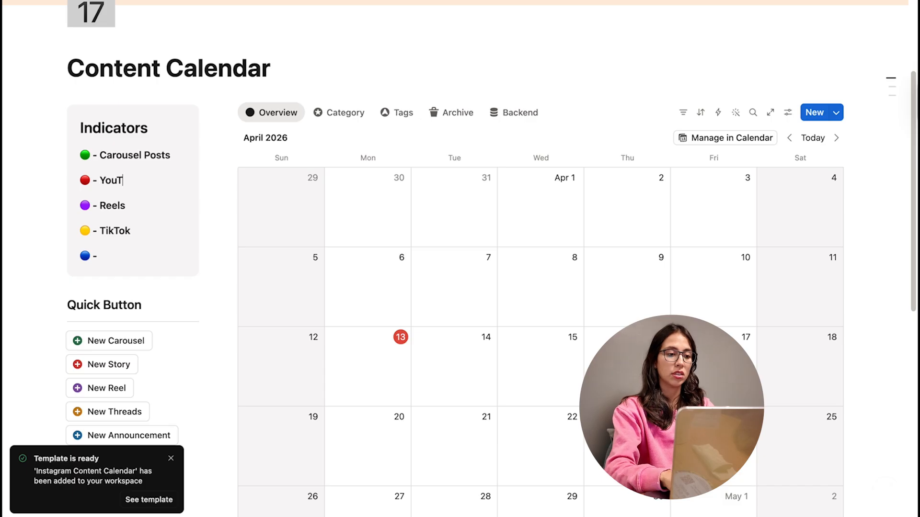
text(ube Shorts)
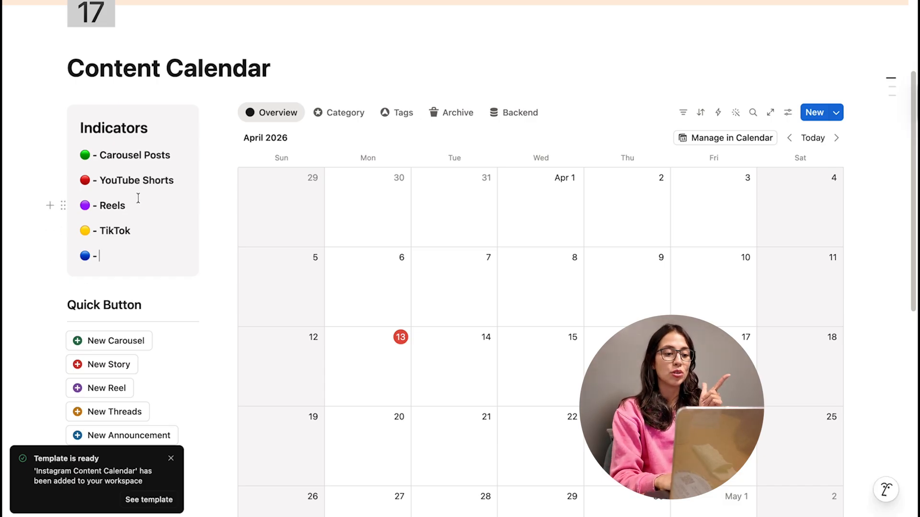
click(114, 253)
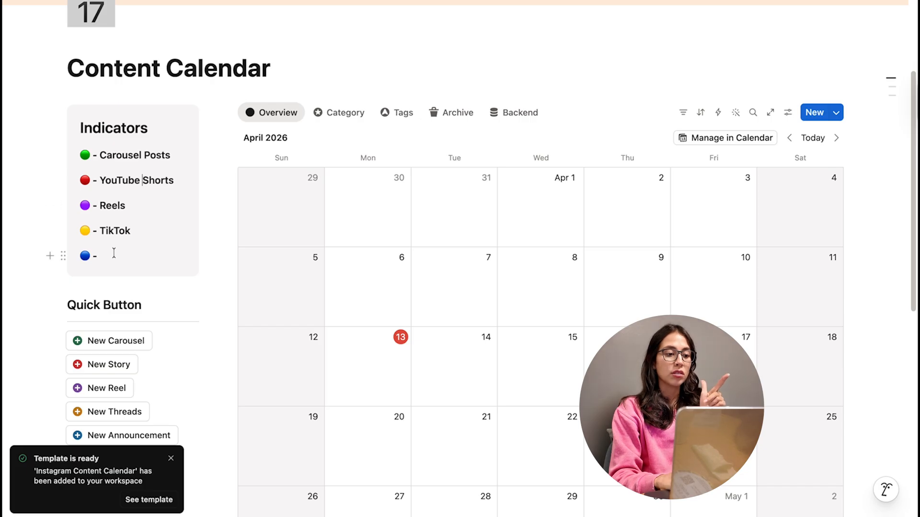
text(Twitter (X))
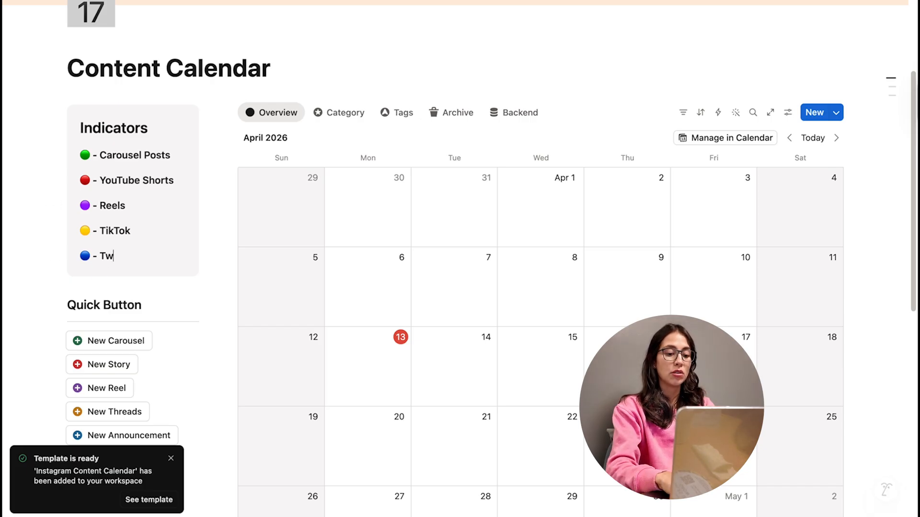
Look through the calendar page and examine the groups and cards of the Category board
scroll(154, 60, down, 2)
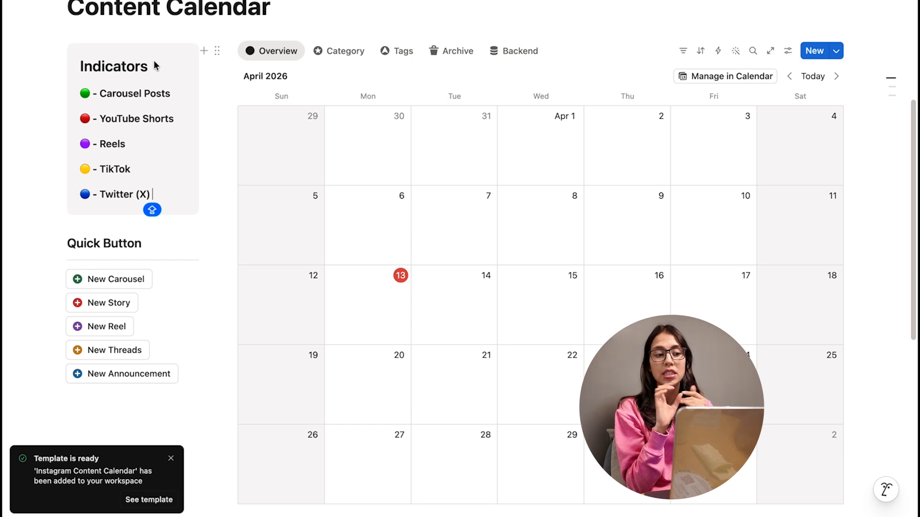
scroll(154, 59, up, 2)
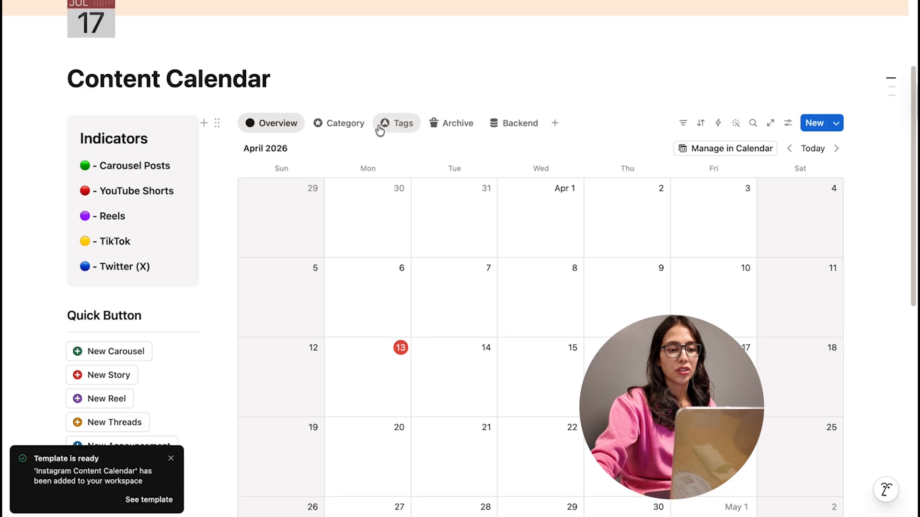
click(341, 126)
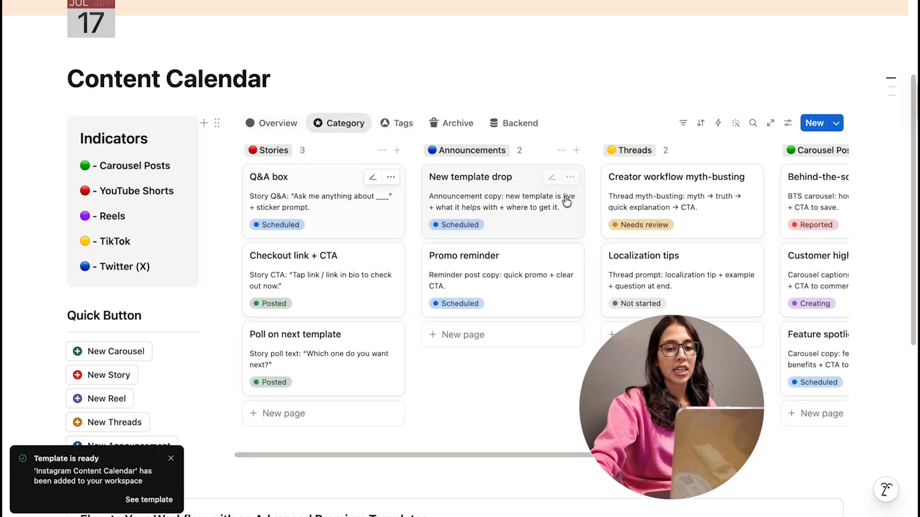
scroll(501, 193, right, 10)
scroll(501, 193, left, 10)
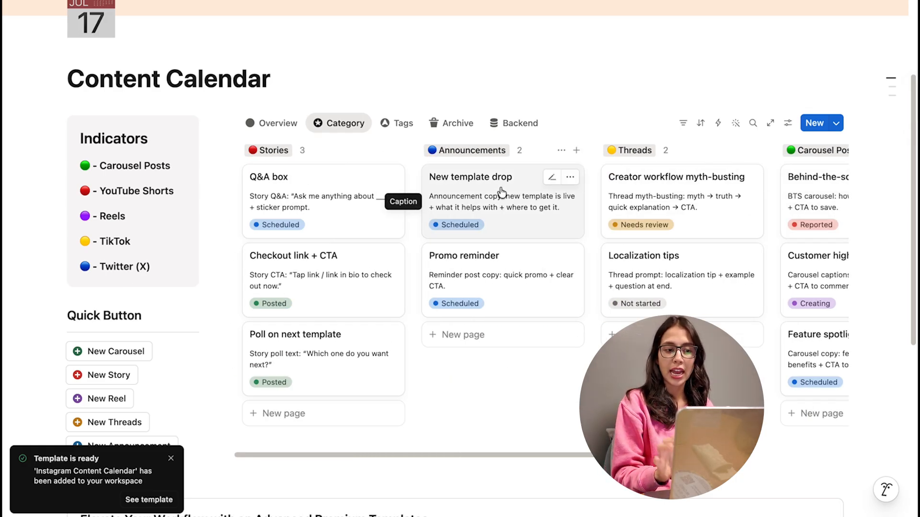
scroll(502, 193, down, 2)
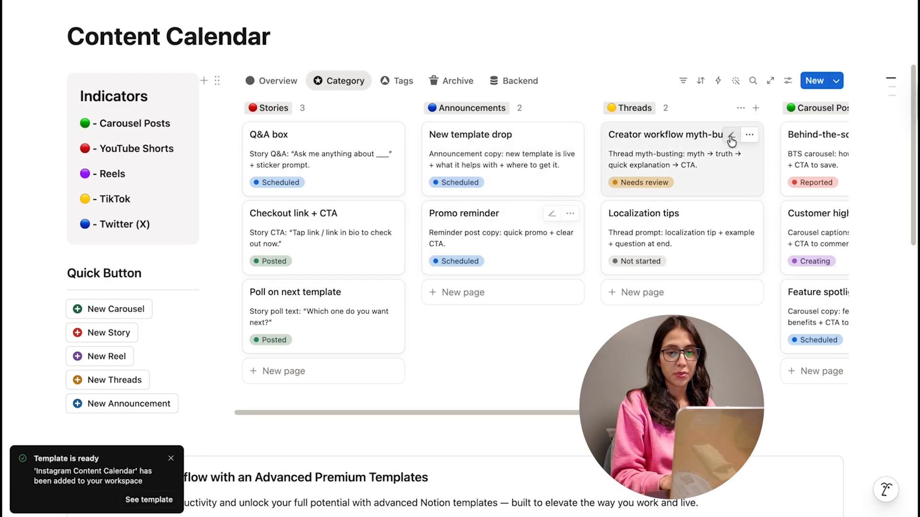
scroll(710, 185, up, 1)
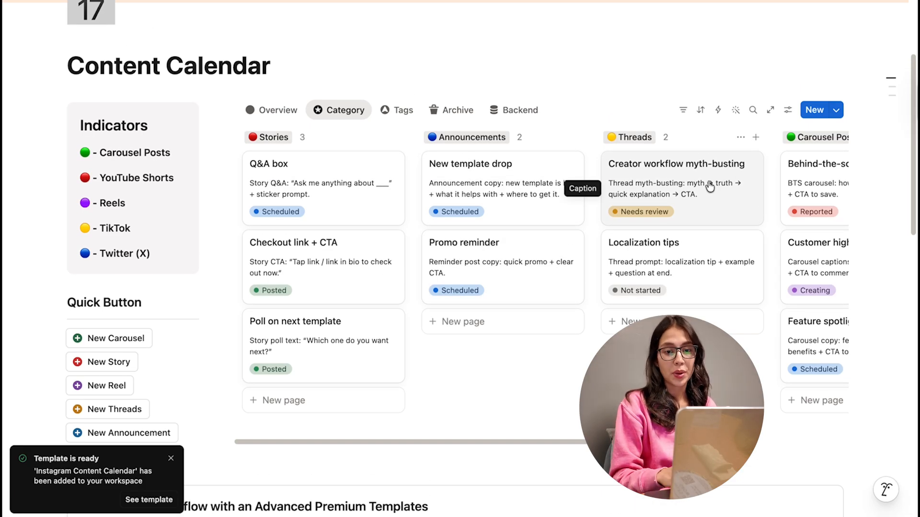
Add a blank page to the Category board, and hide all of the board's groups
click(814, 111)
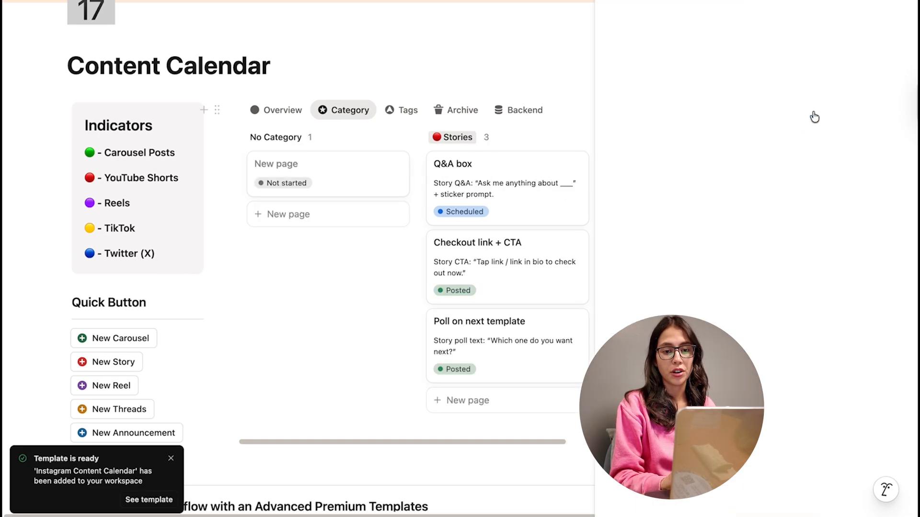
click(316, 138)
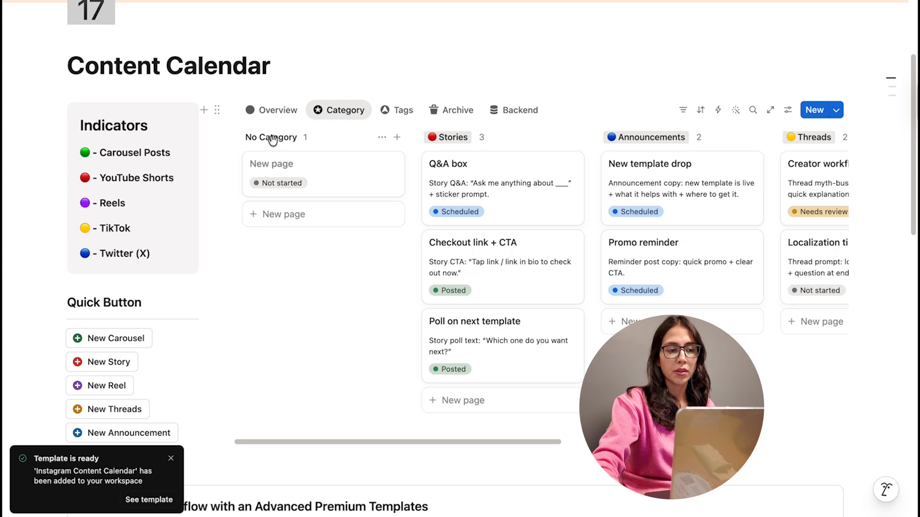
click(380, 139)
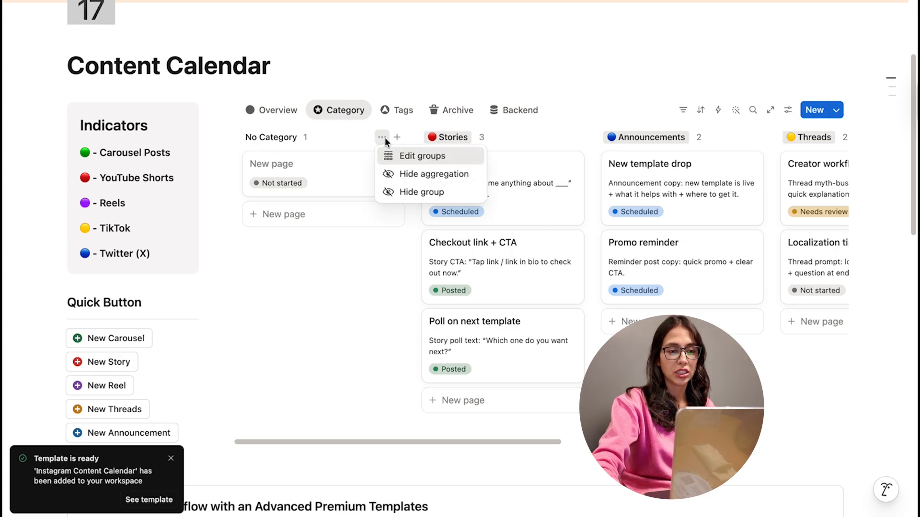
click(414, 157)
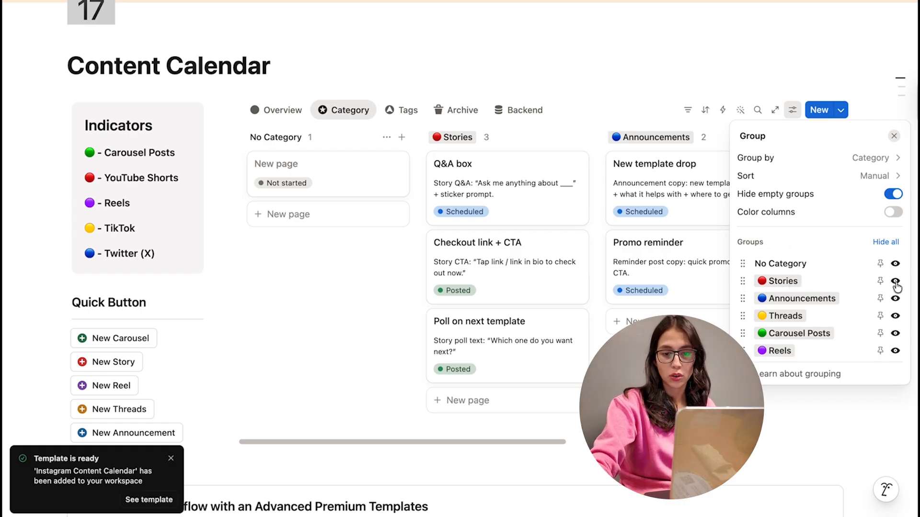
click(886, 243)
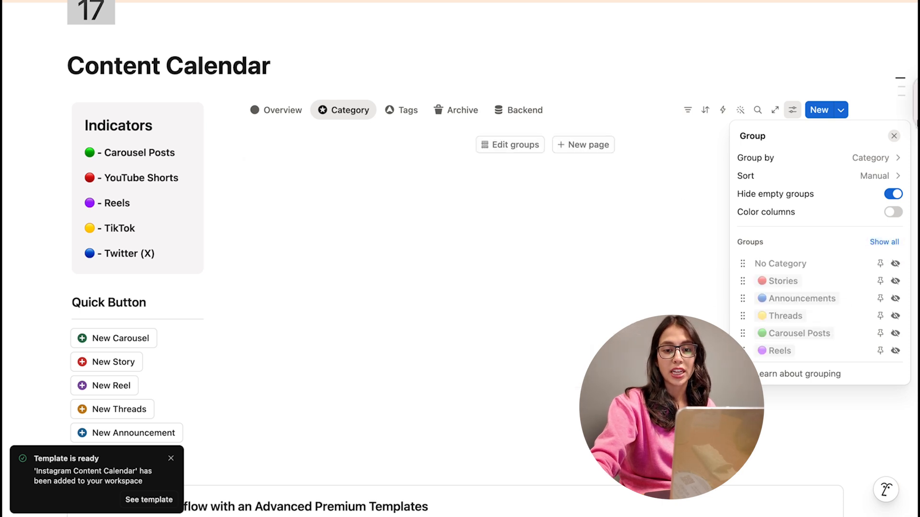
click(893, 136)
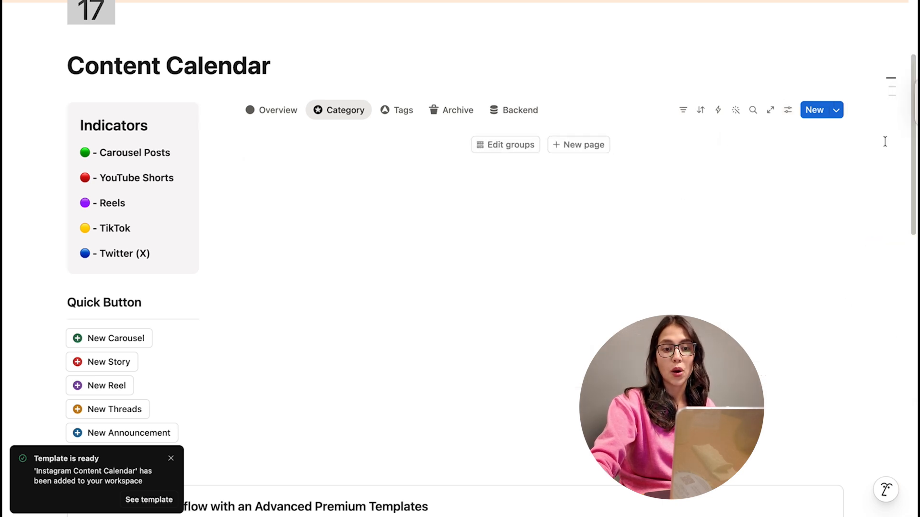
Show only the red Stories group again on the Category board
click(504, 144)
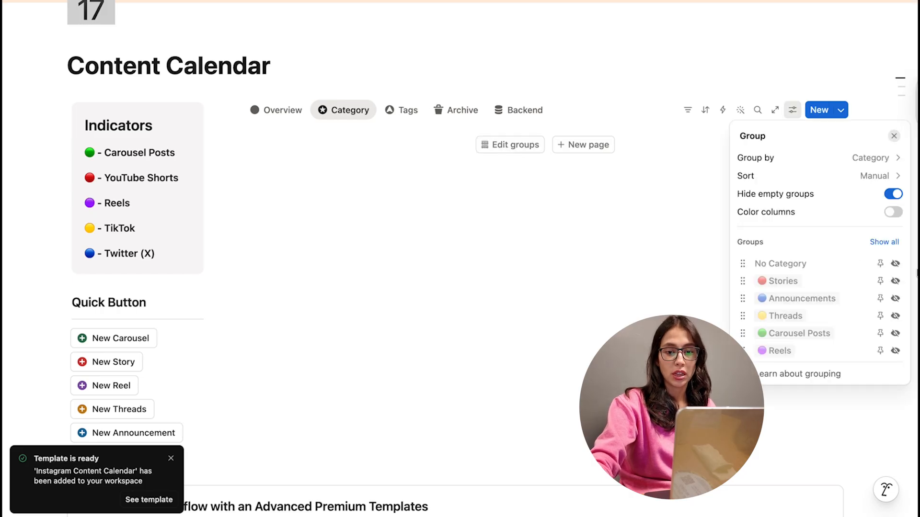
click(894, 283)
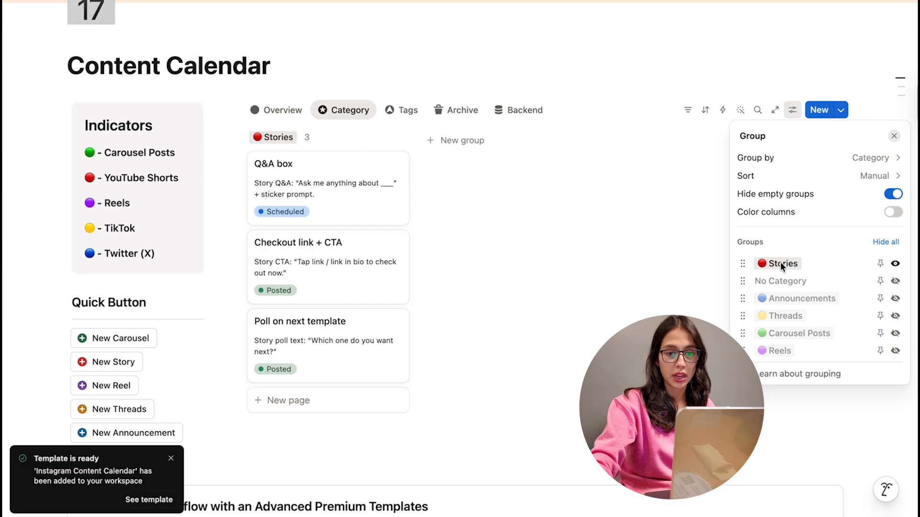
click(282, 140)
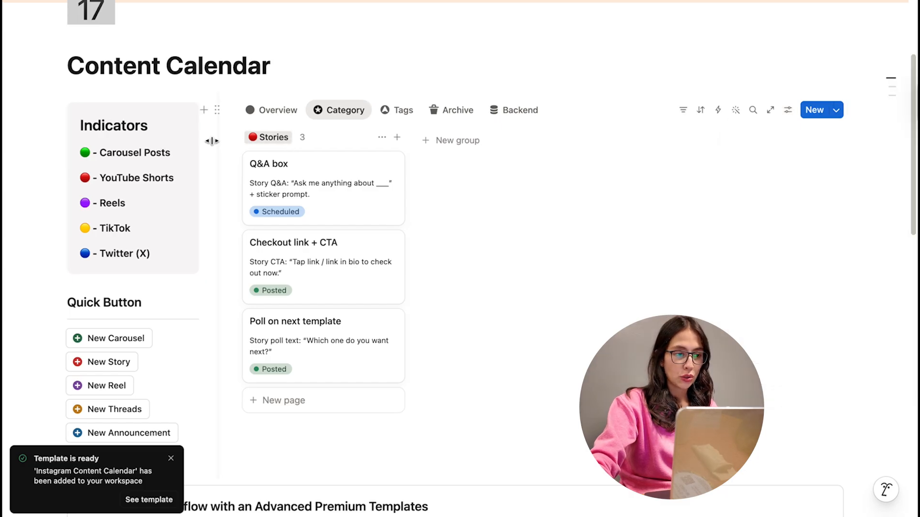
Rename the red Stories group on the Category board as "YouTube Shorts"
right_click(261, 140)
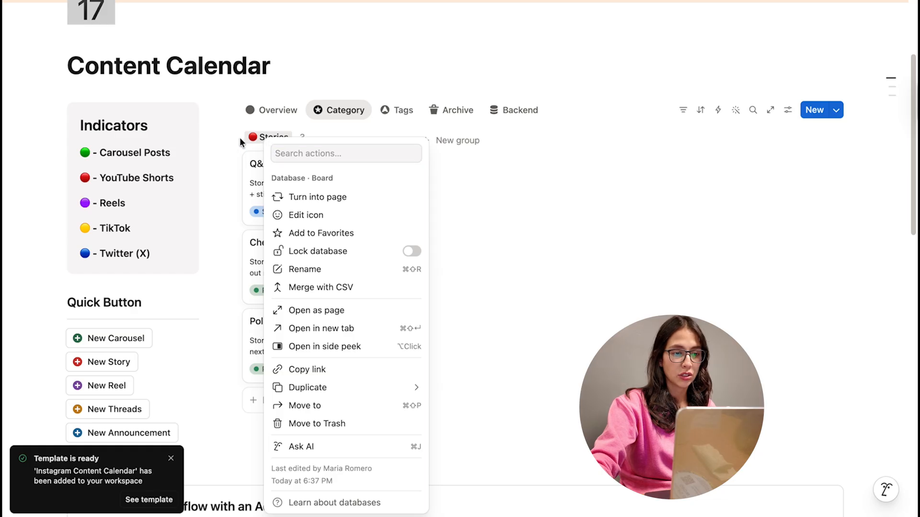
click(241, 140)
click(253, 139)
key(BackSpace)
text(Yo)
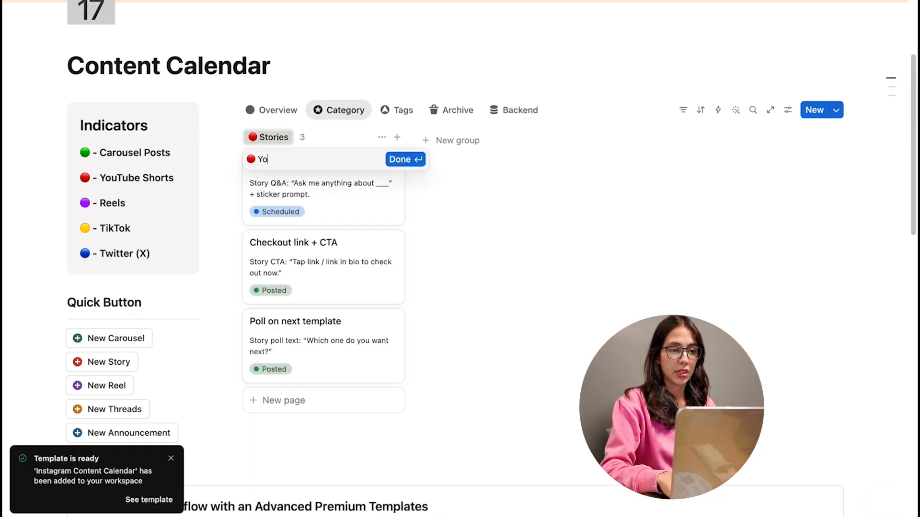
text(uTube Shorts)
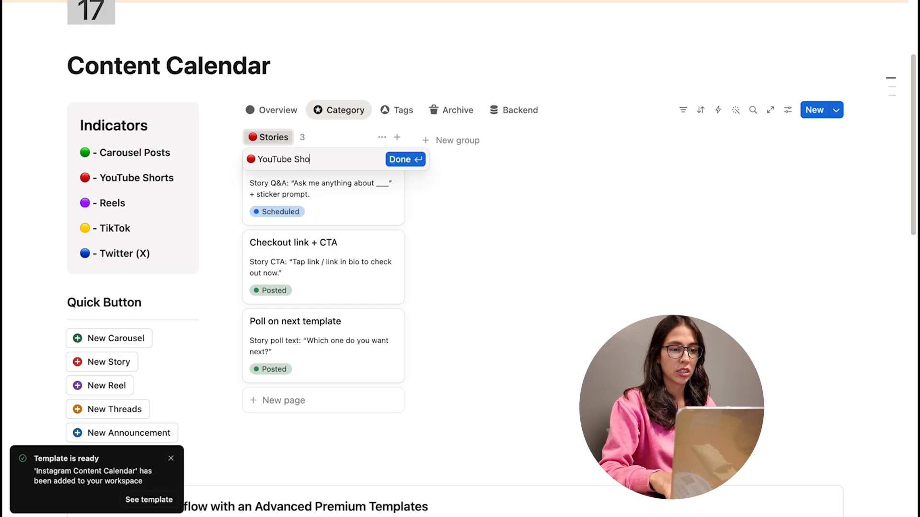
click(402, 159)
Rename the yellow Threads group on the Category board as "TikTok"
click(455, 137)
drag(437, 159, 462, 159)
key(BackSpace)
key(Delete)
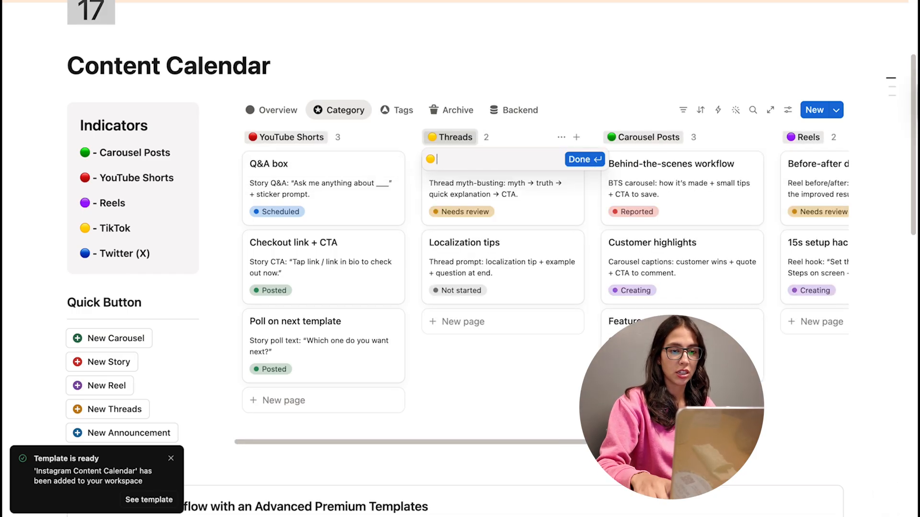
text(TikTok)
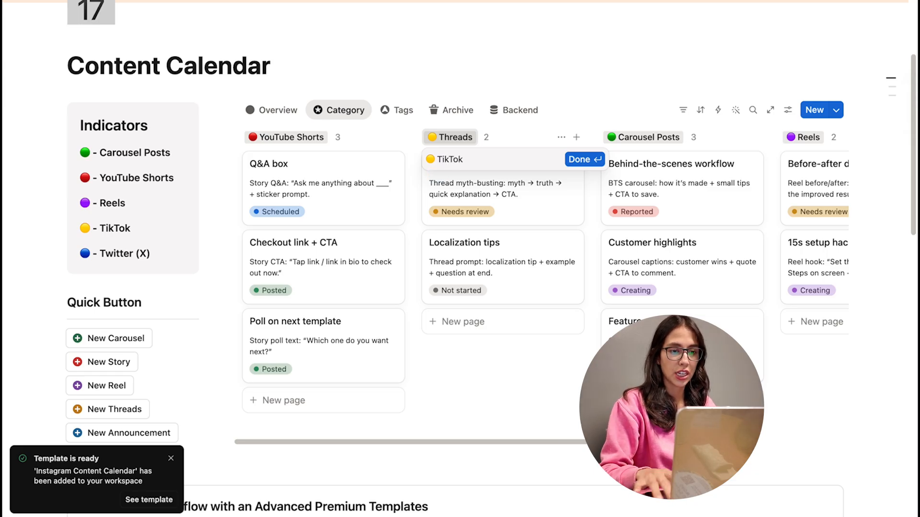
key(Return)
Hide the blue Announcements group through the group settings of the Category board
scroll(632, 137, right, 3)
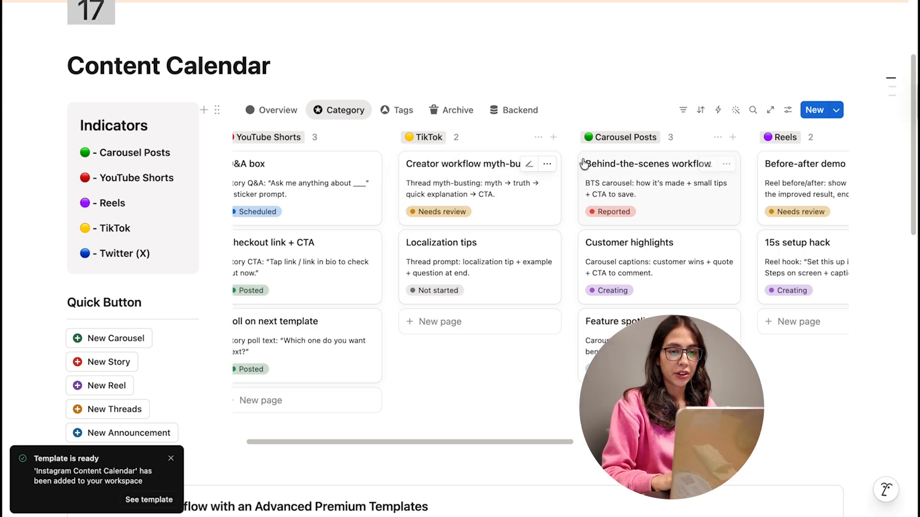
scroll(632, 137, right, 4)
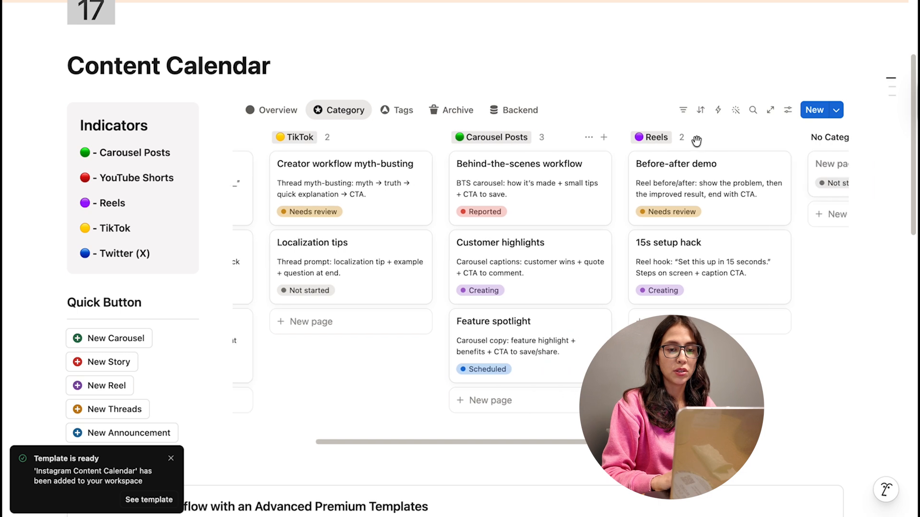
scroll(644, 159, right, 3)
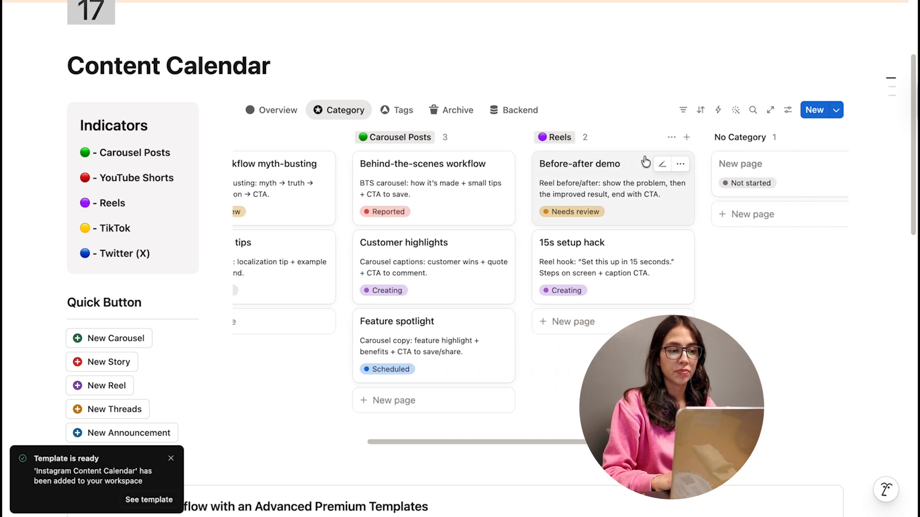
click(672, 137)
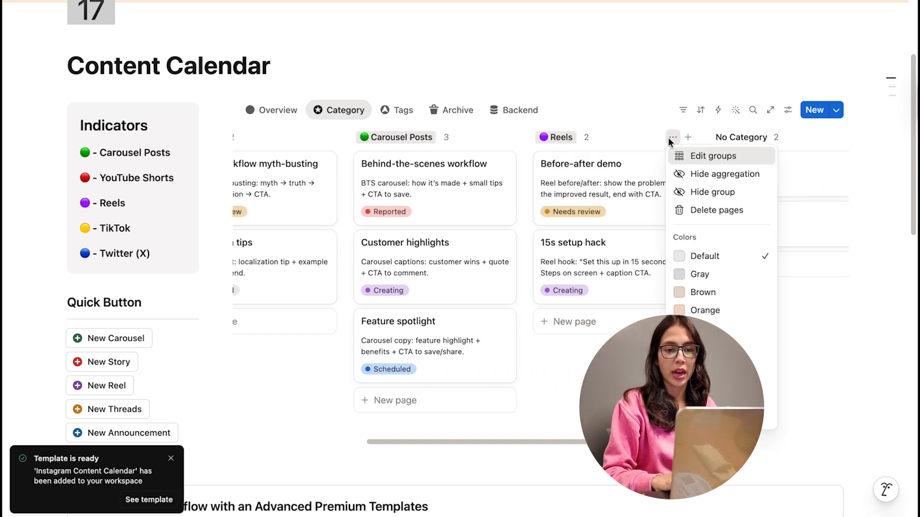
click(670, 138)
click(673, 137)
click(673, 138)
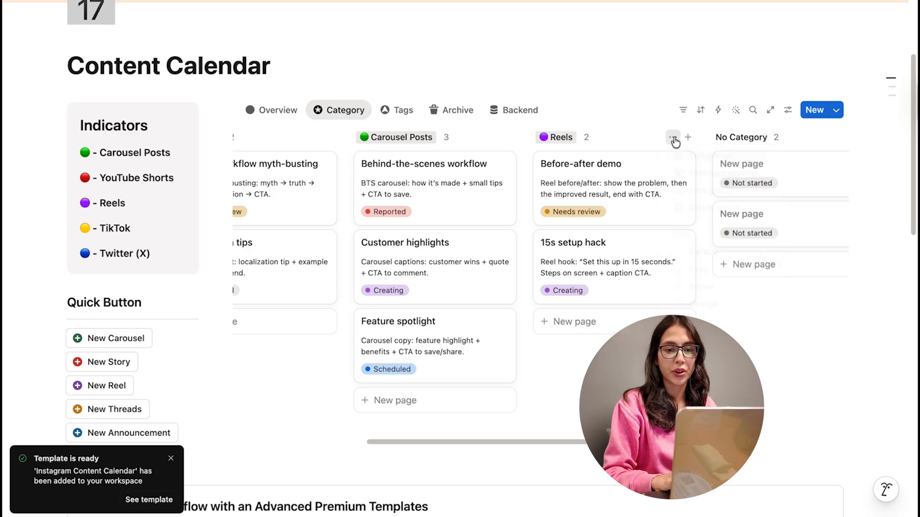
click(674, 138)
click(710, 156)
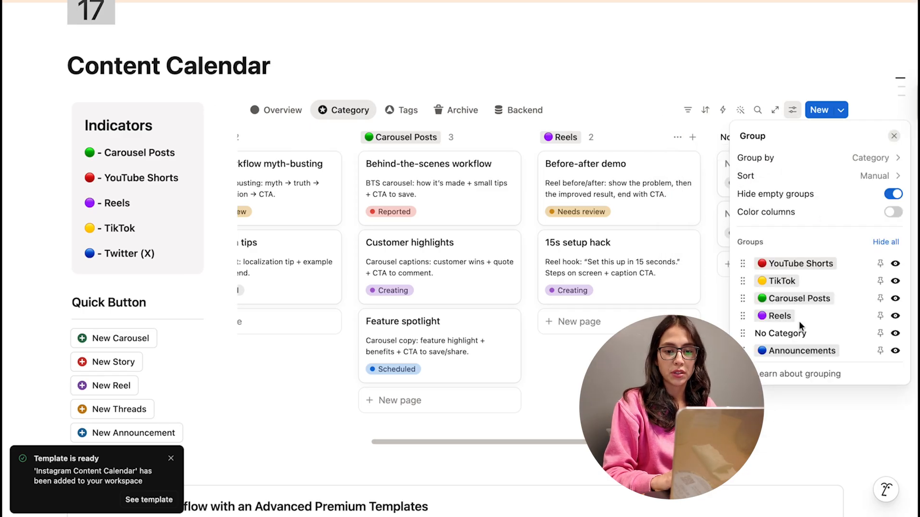
click(894, 351)
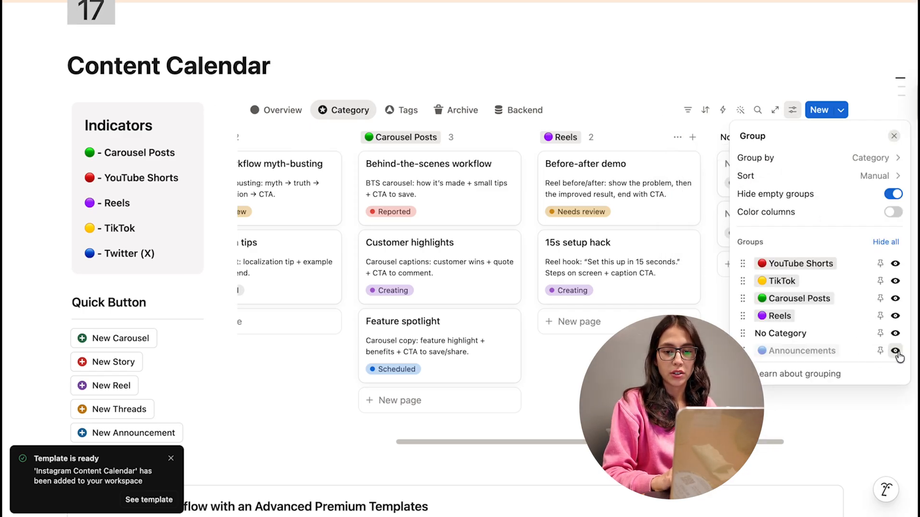
click(606, 93)
Look across the groups of the Category board and examine the groups and cards of the Tags board
scroll(543, 163, left, 5)
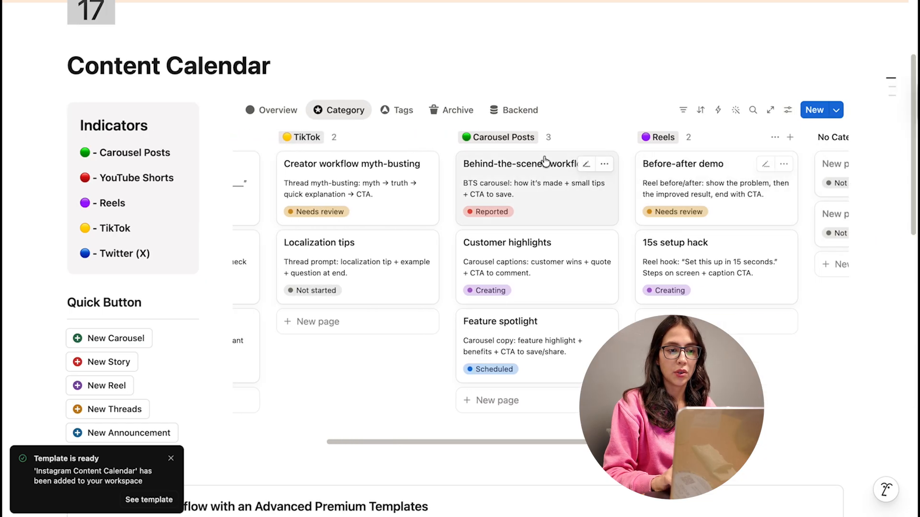
scroll(479, 168, right, 10)
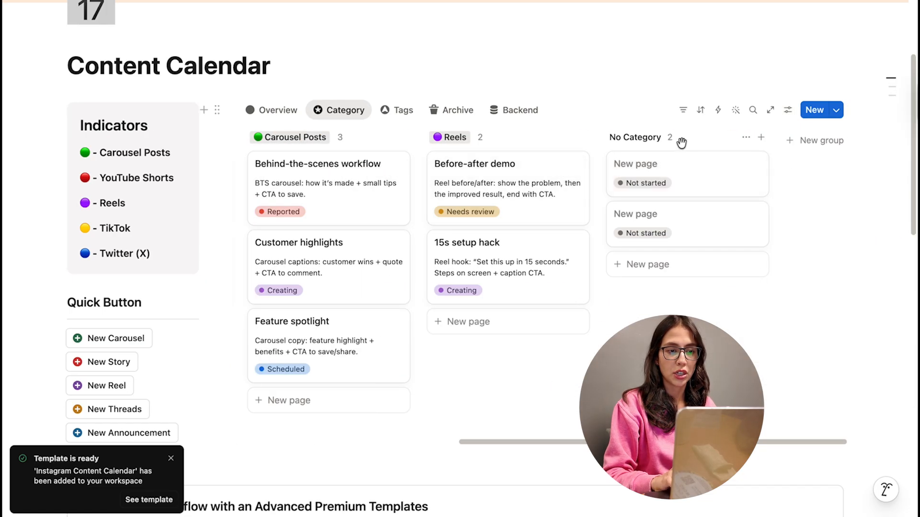
scroll(680, 142, left, 5)
scroll(680, 142, left, 5)
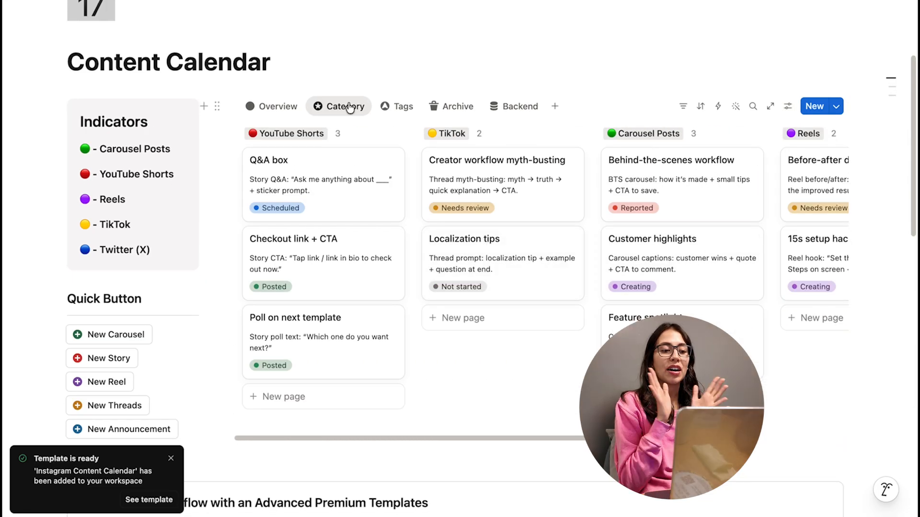
click(402, 106)
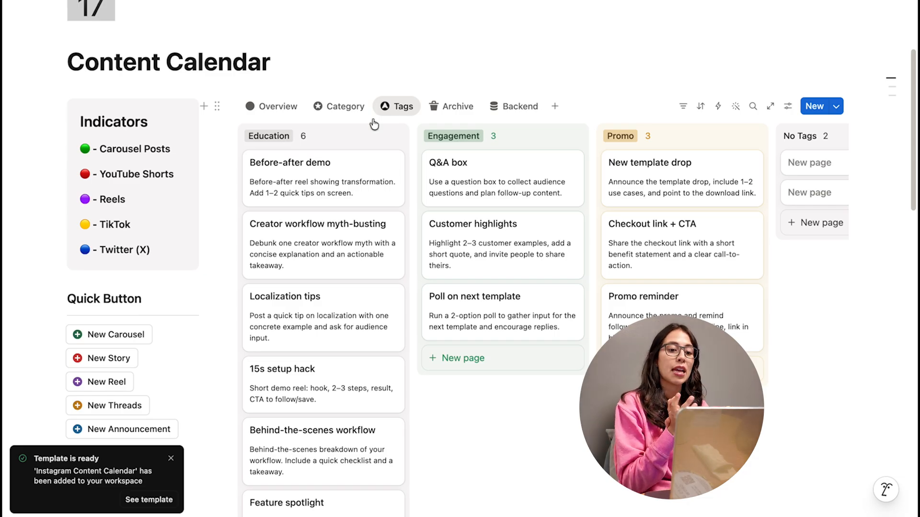
scroll(339, 147, down, 5)
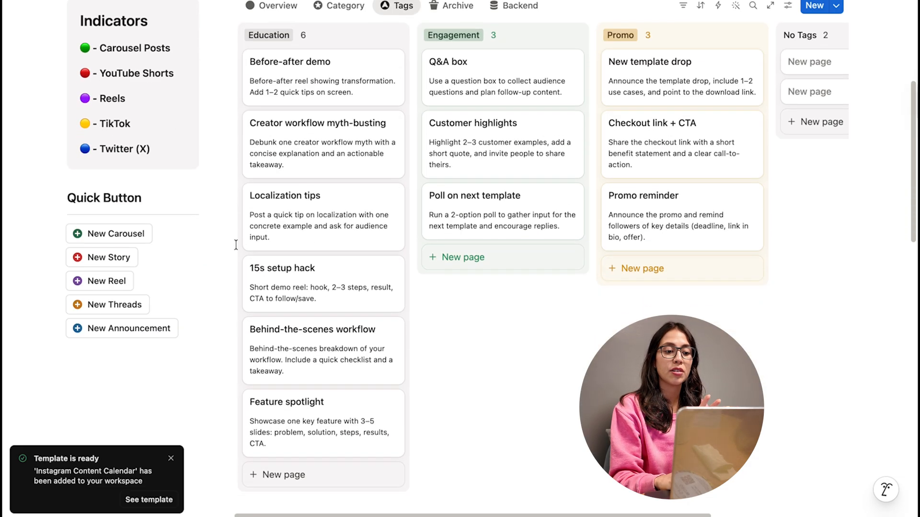
scroll(280, 326, up, 2)
scroll(280, 326, up, 1)
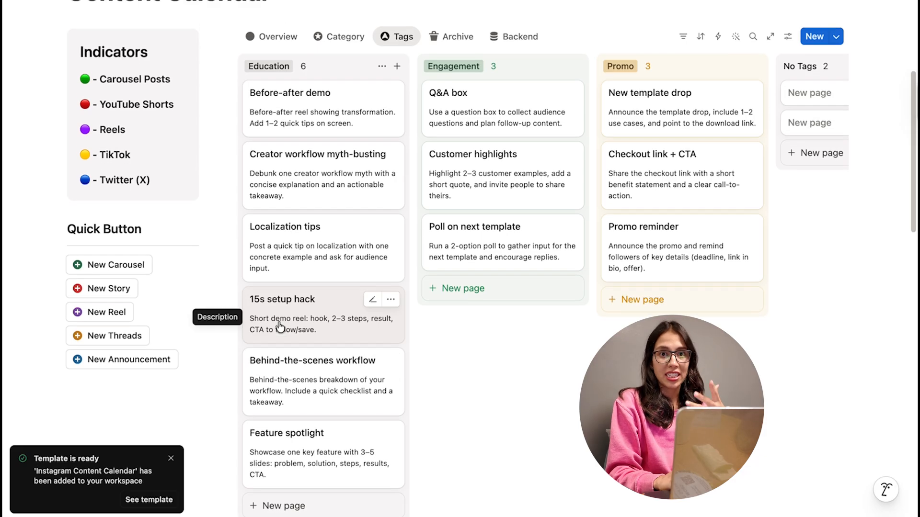
scroll(280, 327, up, 1)
scroll(280, 327, down, 1)
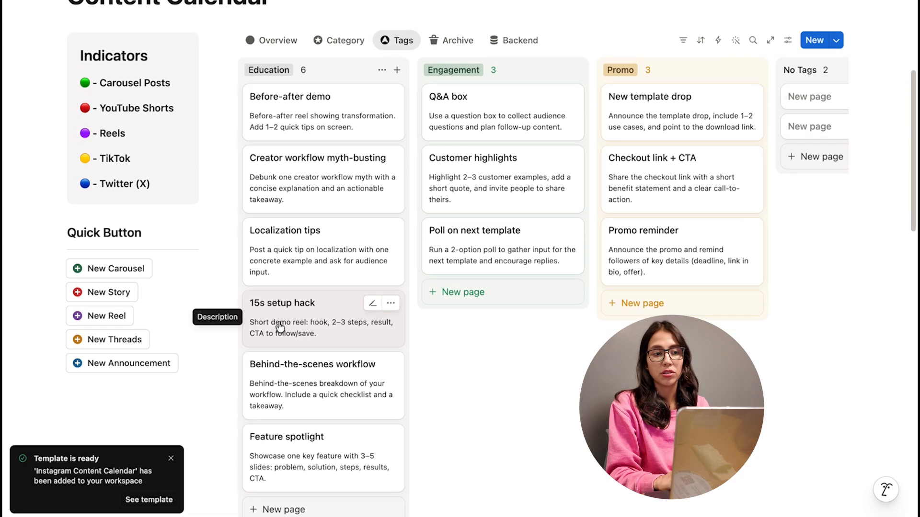
scroll(280, 327, up, 2)
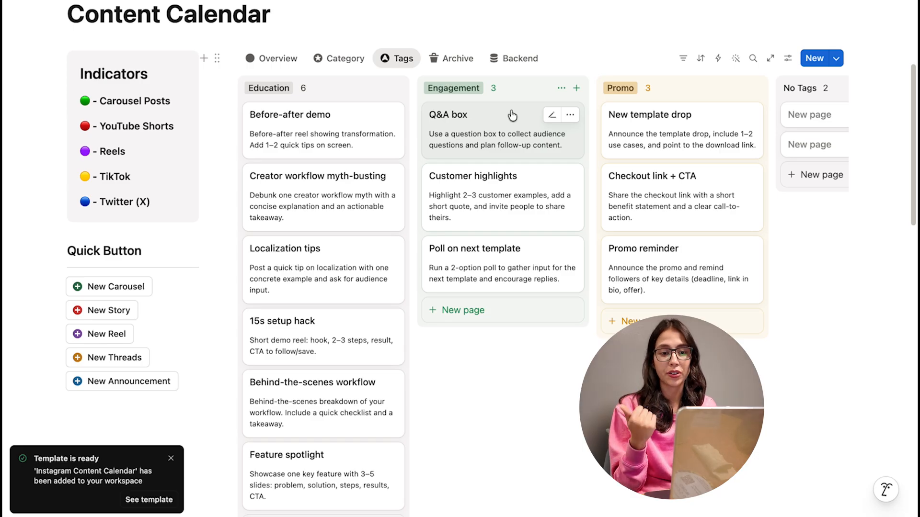
scroll(512, 115, right, 3)
scroll(613, 96, left, 3)
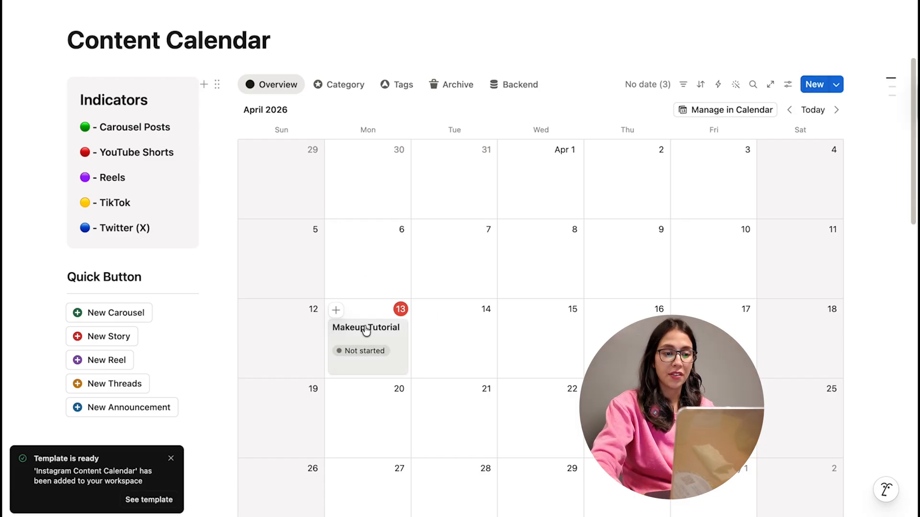
Open the Makeup Tutorial entry on April 13 in the Overview calendar and add spotify.png from the RWM folder to its Images
click(363, 329)
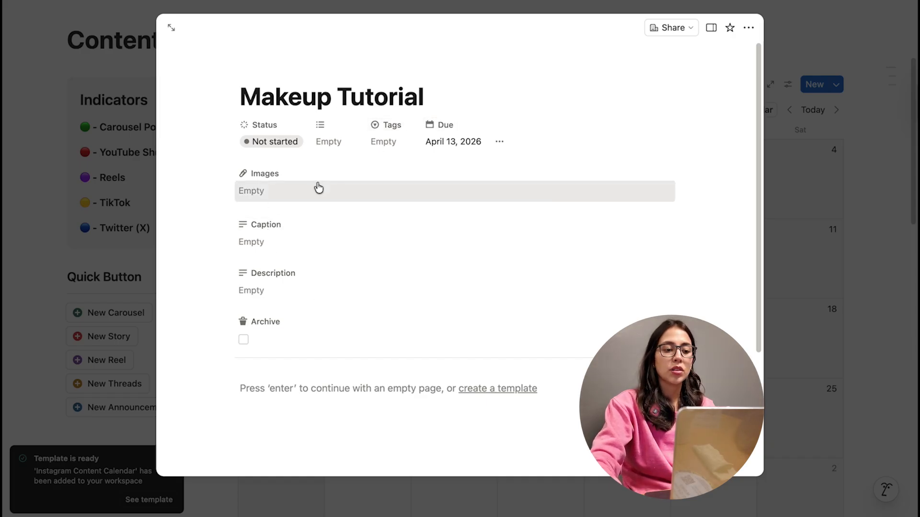
click(272, 191)
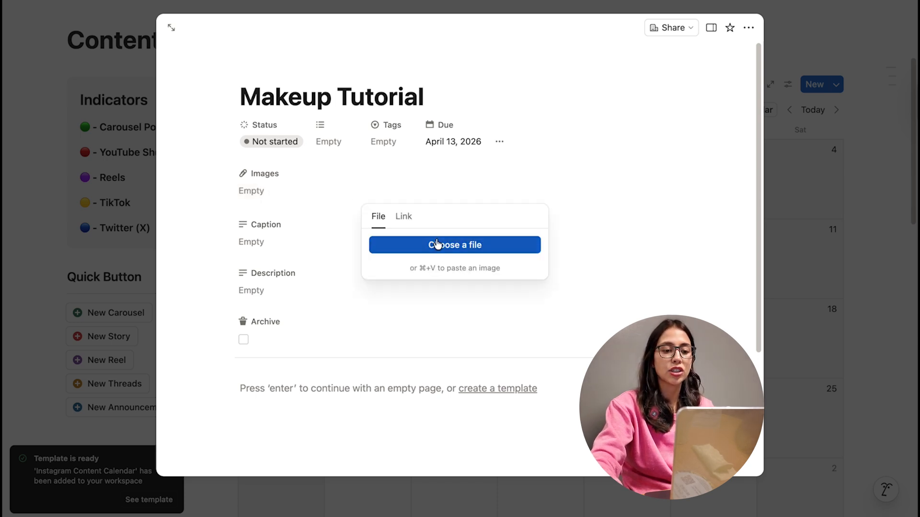
click(470, 249)
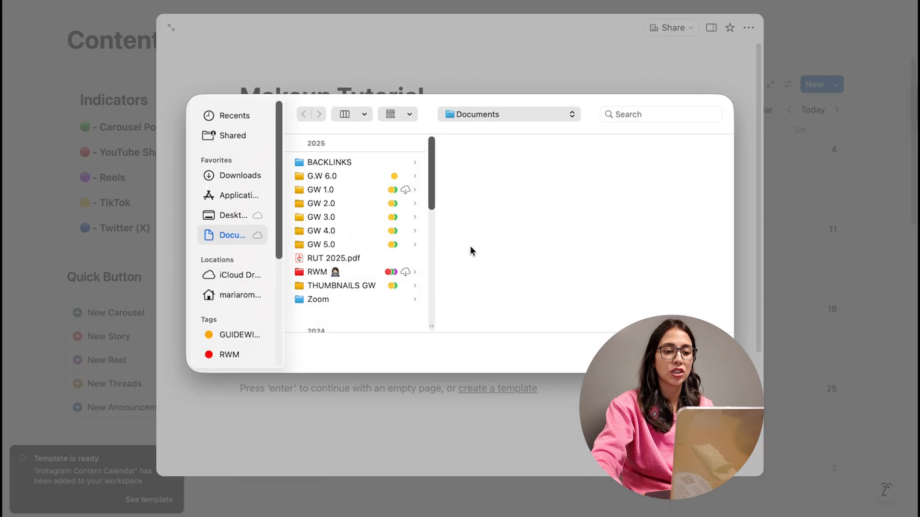
click(370, 273)
click(496, 177)
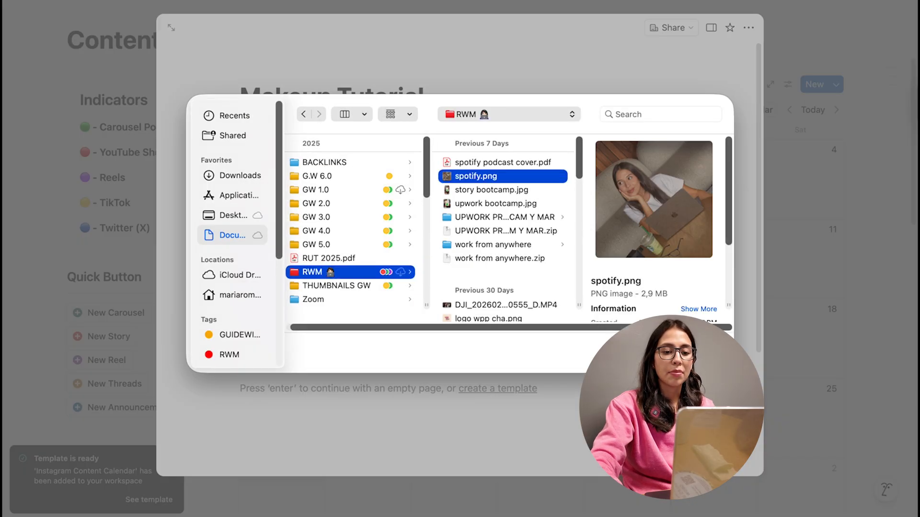
key(Return)
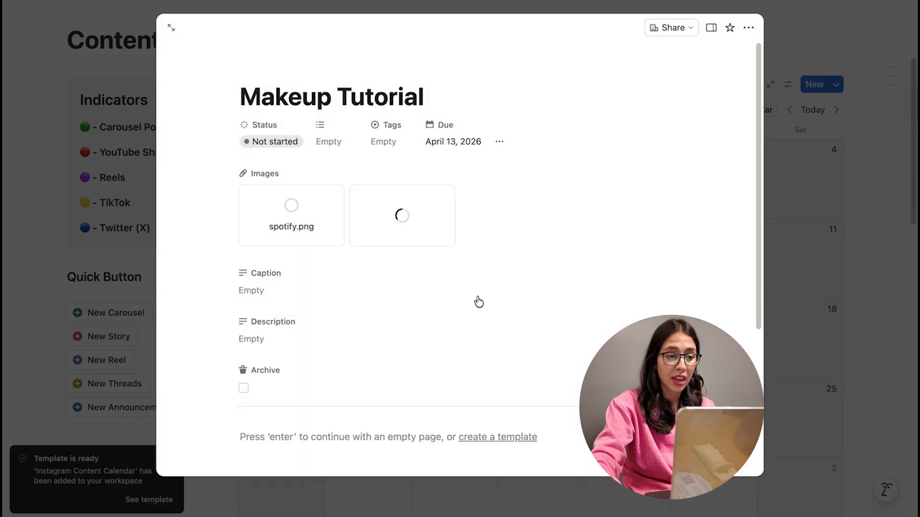
Write the caption "enjoy this makeup tutorial 😊 #makeup #beauty" for the Makeup Tutorial entry
click(291, 291)
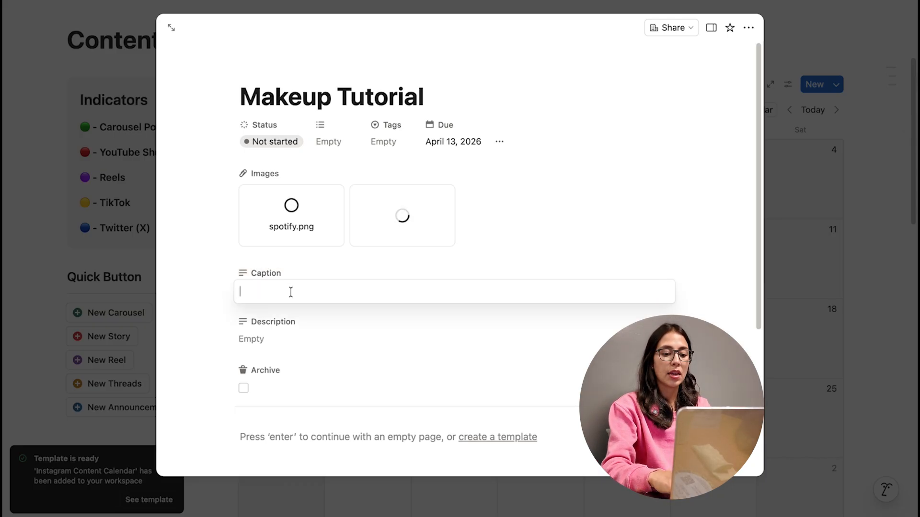
text(enjoy this ma)
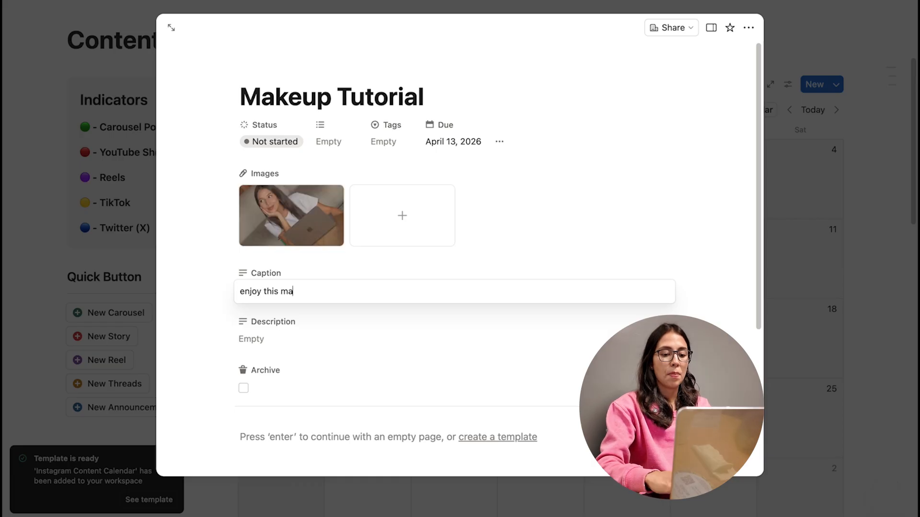
text(keup tutorial 😊 #makeup #beauty)
key(Escape)
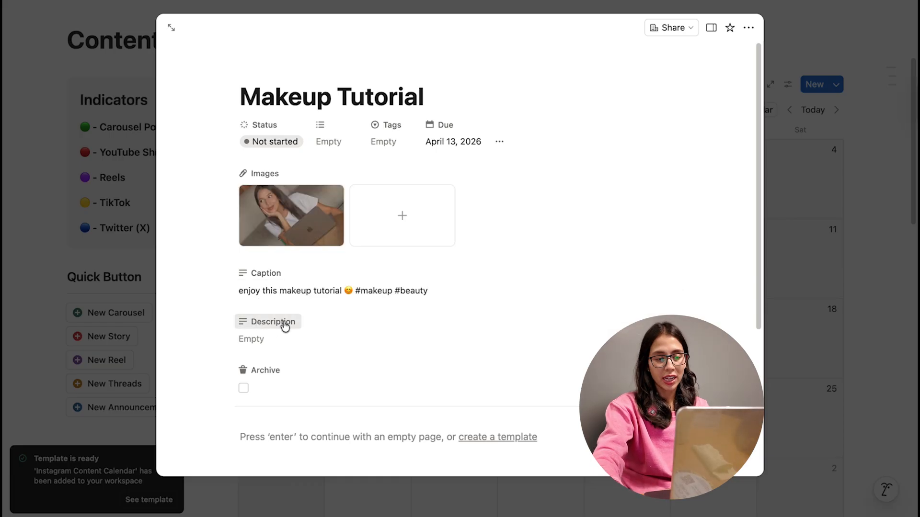
Set the Makeup Tutorial entry's status to Creating and return to the calendar
click(277, 144)
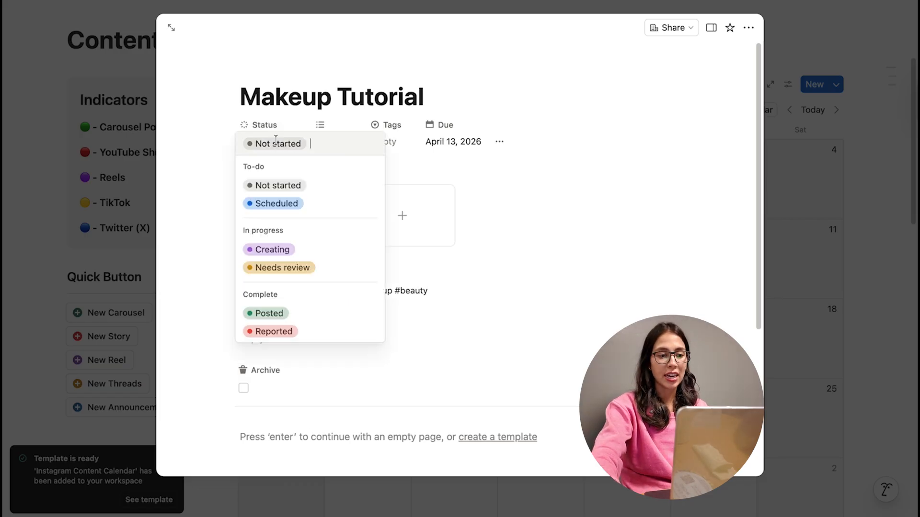
click(279, 186)
click(276, 145)
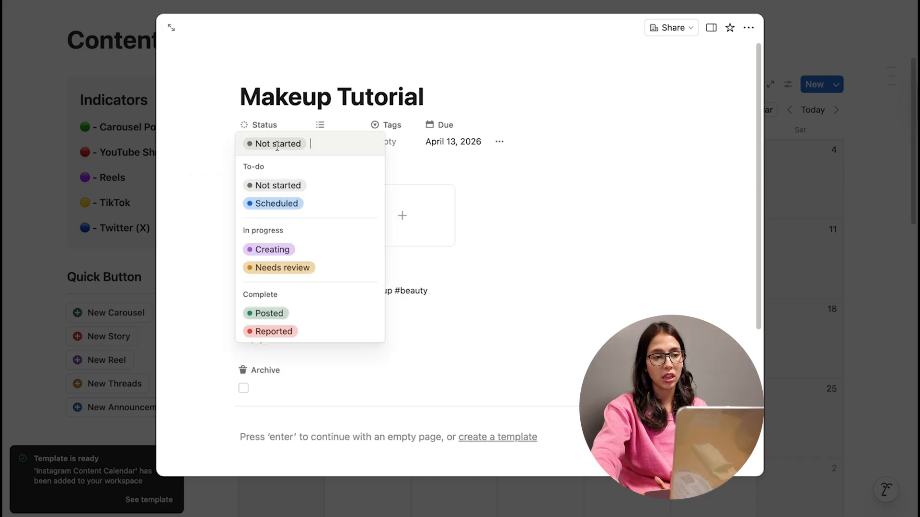
click(283, 249)
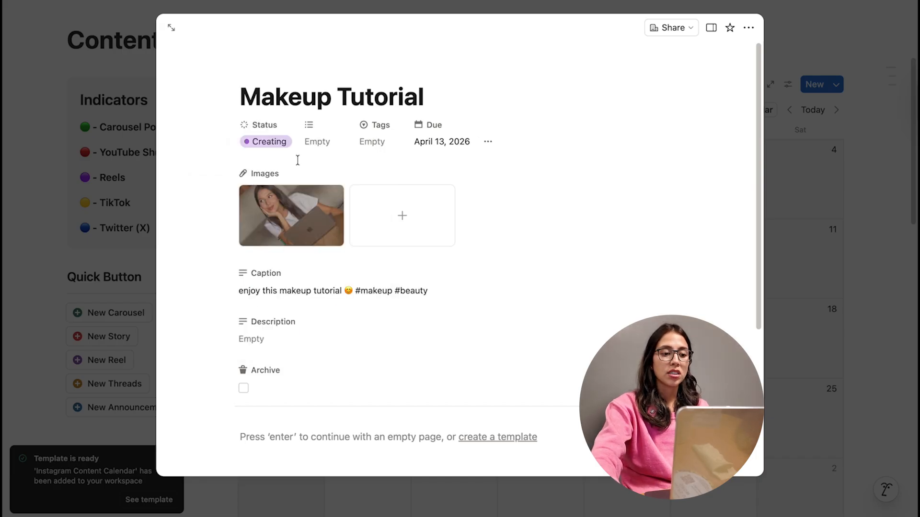
click(278, 145)
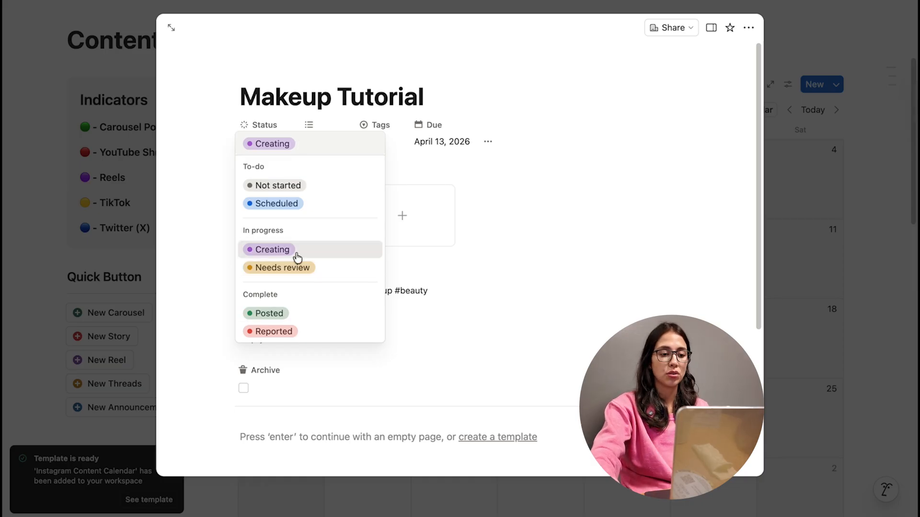
click(269, 253)
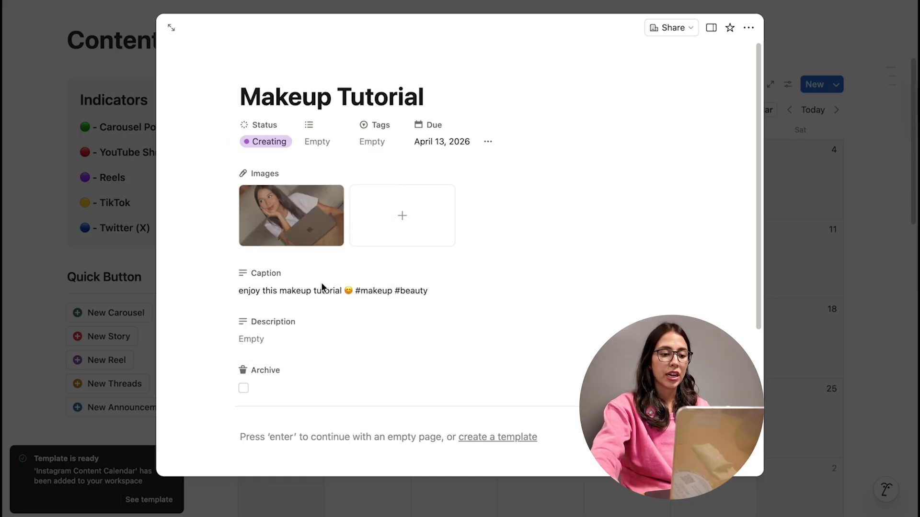
click(797, 29)
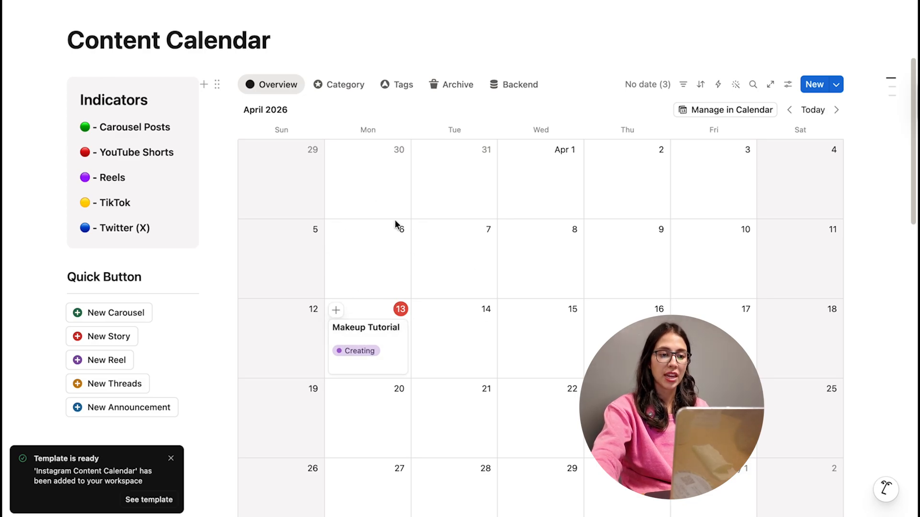
Mark the Makeup Tutorial entry as archived and open it from the Archive view
click(367, 335)
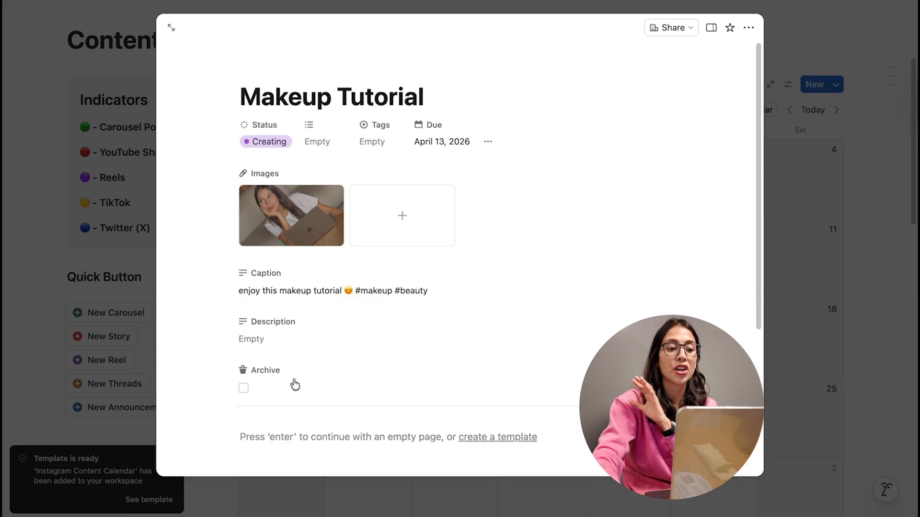
click(244, 389)
key(Escape)
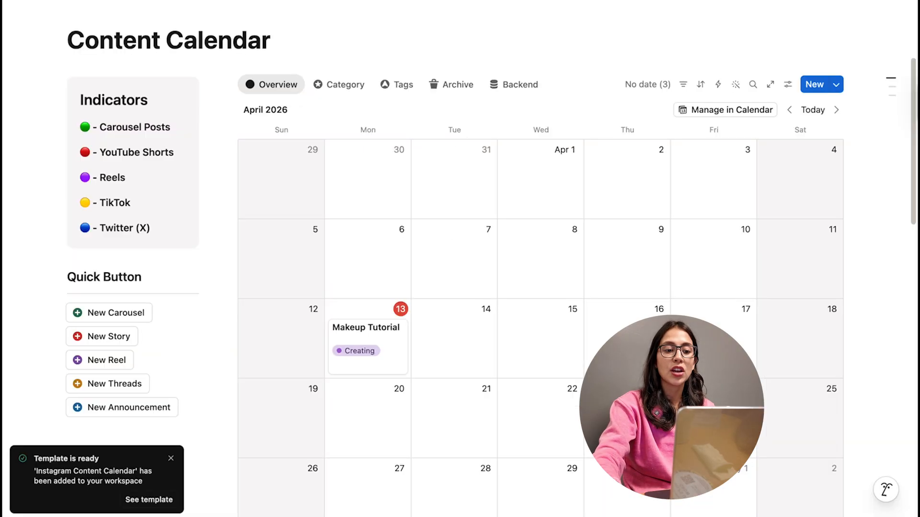
click(455, 85)
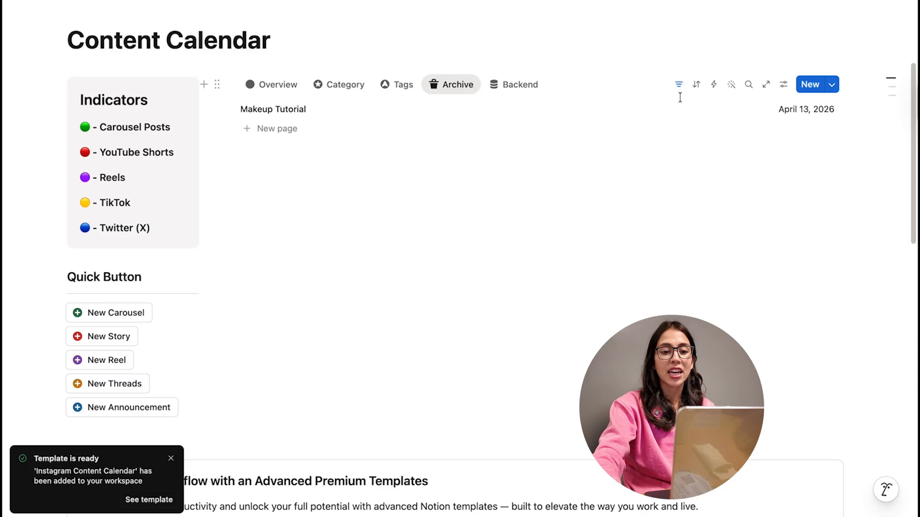
click(462, 108)
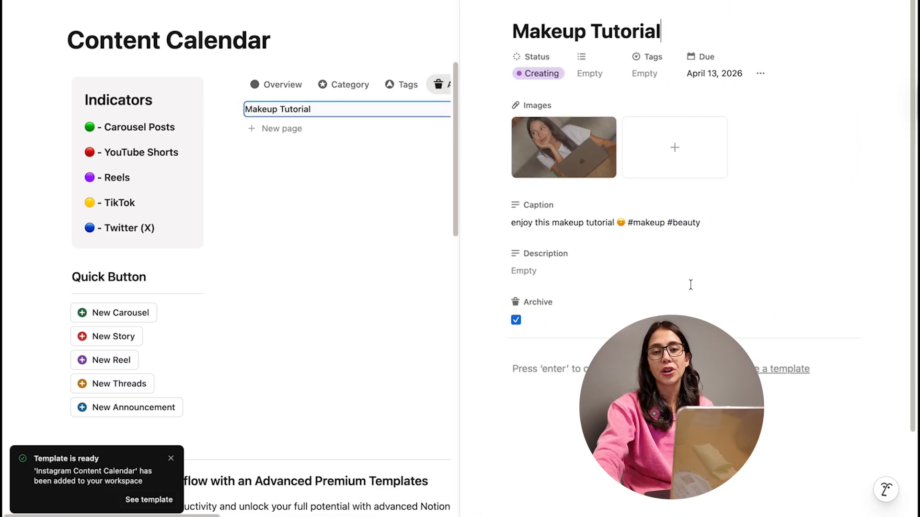